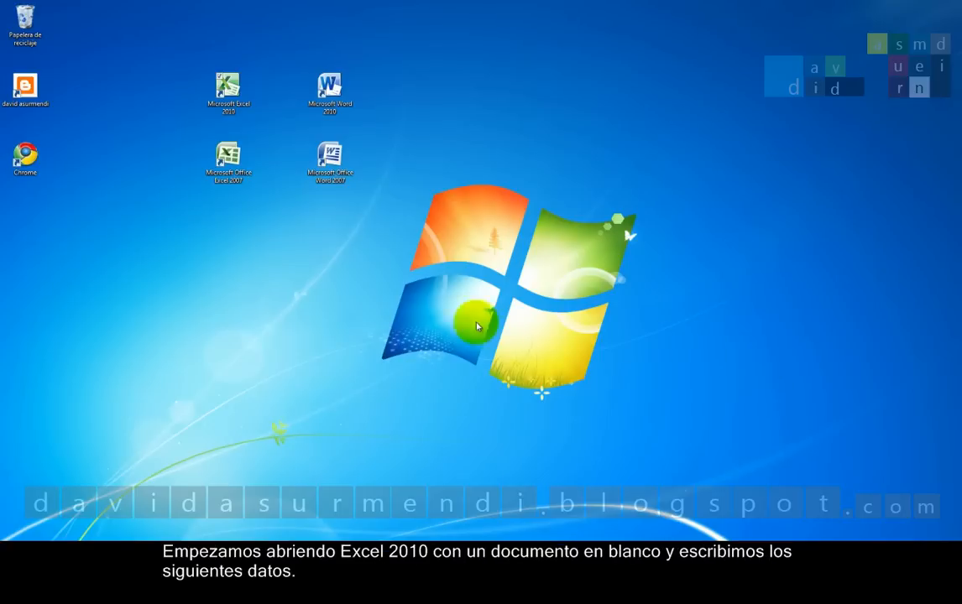
# - Open Microsoft Excel 2010 with a blank workbook and maximize its window
pyautogui.doubleClick(227, 90)
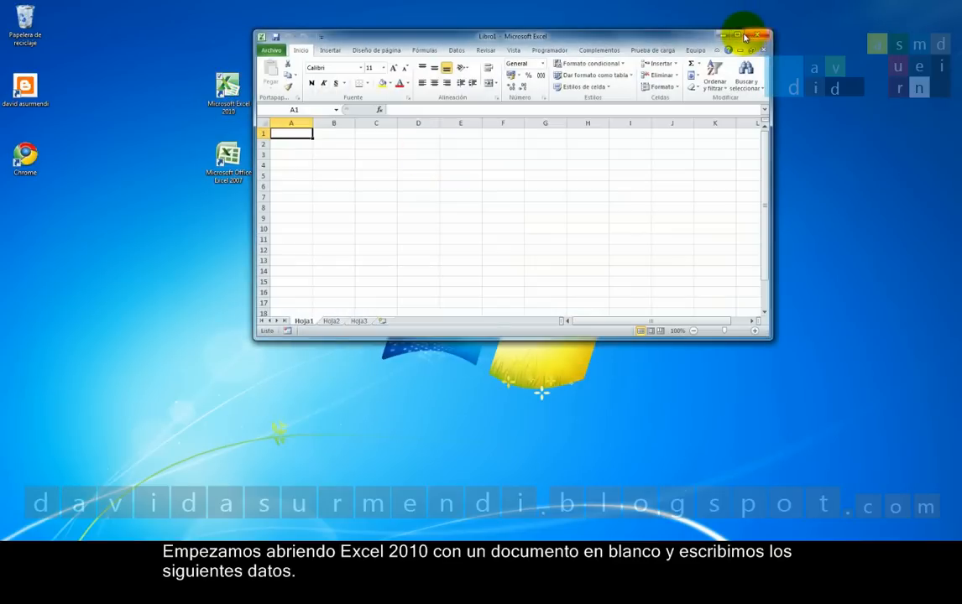
pyautogui.click(739, 36)
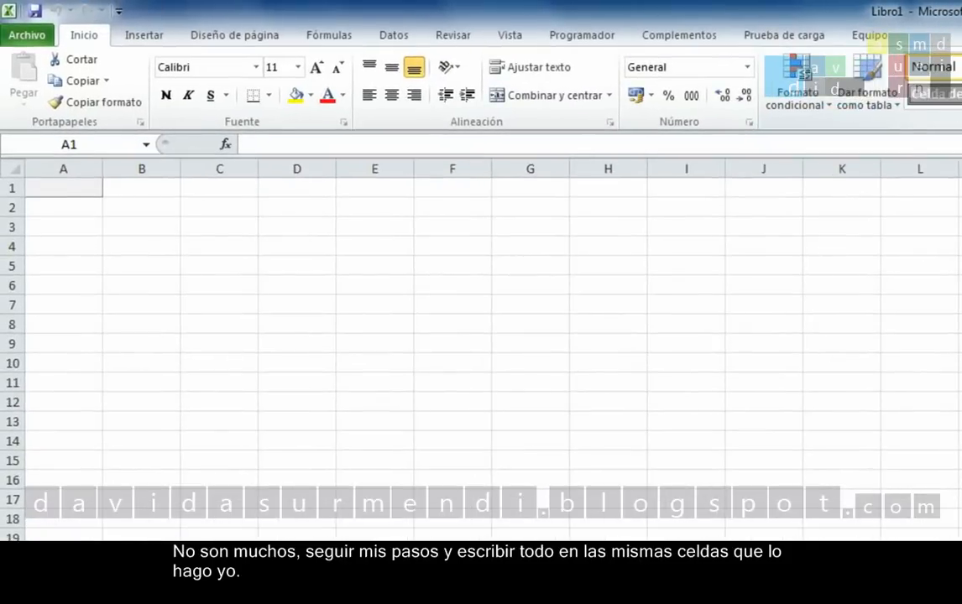
# - Enter the month labels Enero, Febrero and Marzo in cells A2 to A4
pyautogui.click(99, 212)
pyautogui.write('Enero')
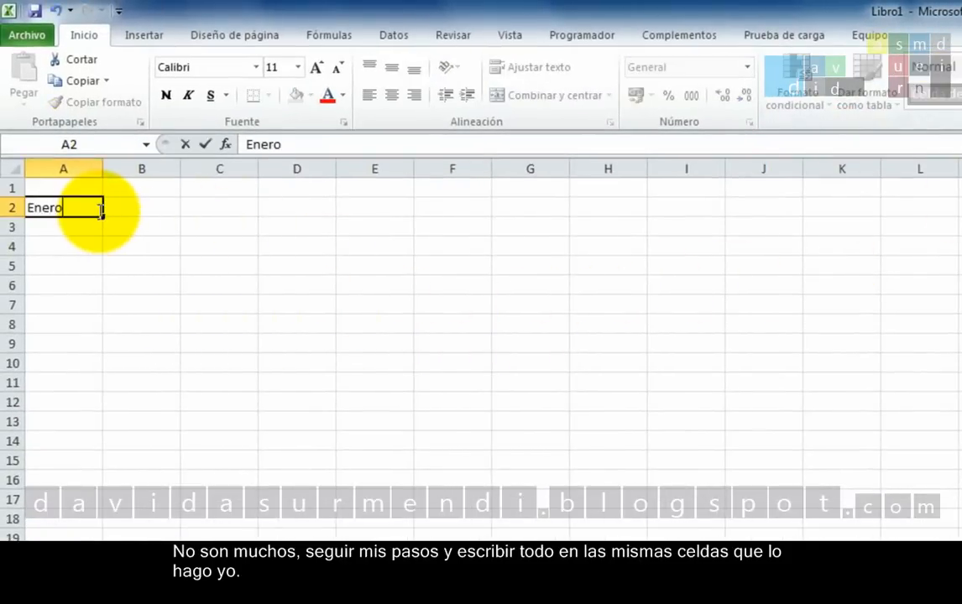
pyautogui.press('Return')
pyautogui.write('Febrero')
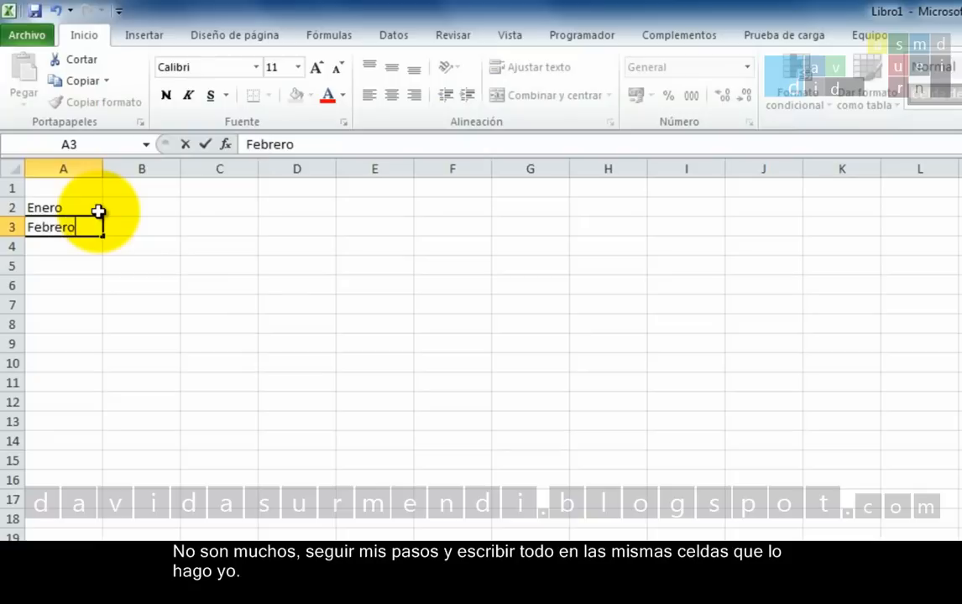
pyautogui.press('Return')
pyautogui.write('Marzo')
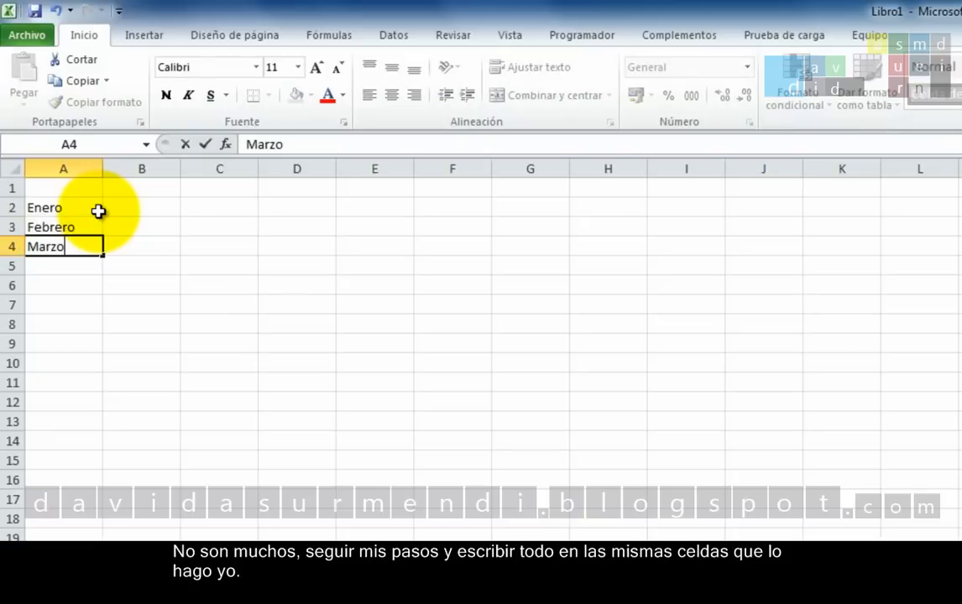
pyautogui.press('Return')
# - Enter Subtotal, Iva, Total and Total con descuento in cells A5 to A8, and autofit column A to its contents
pyautogui.write('Subtotal')
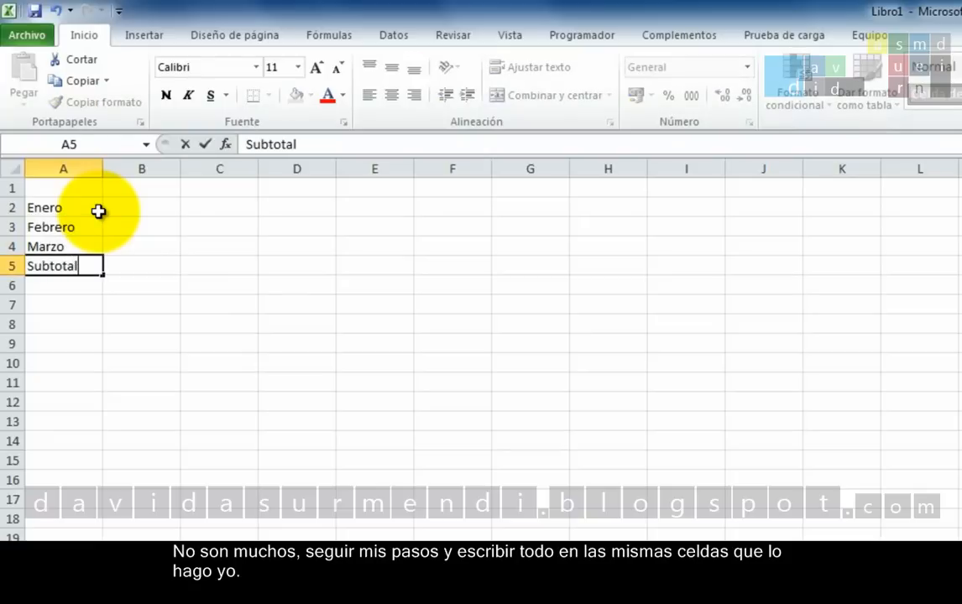
pyautogui.press('Return')
pyautogui.write('Iva')
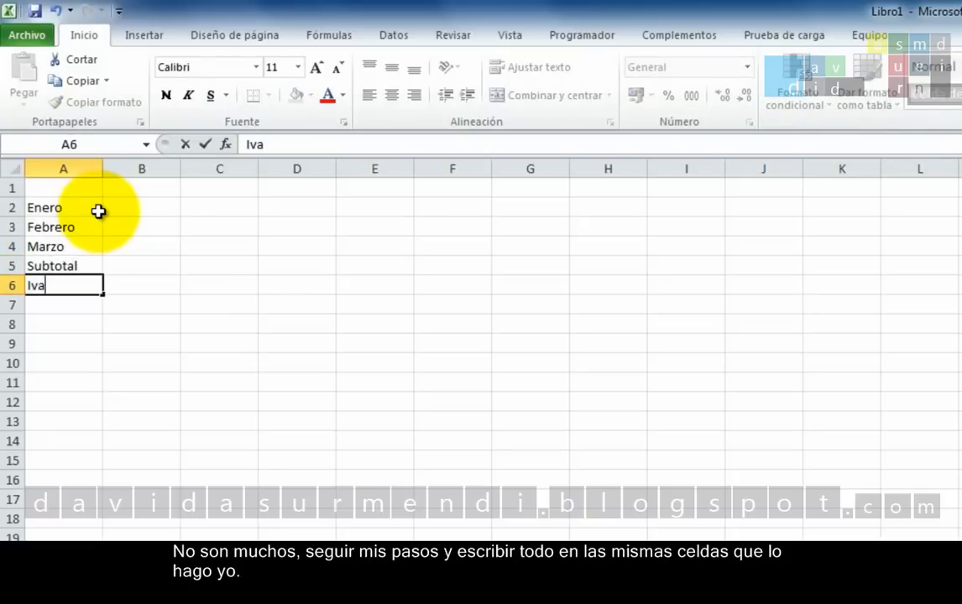
pyautogui.press('Return')
pyautogui.write('Total')
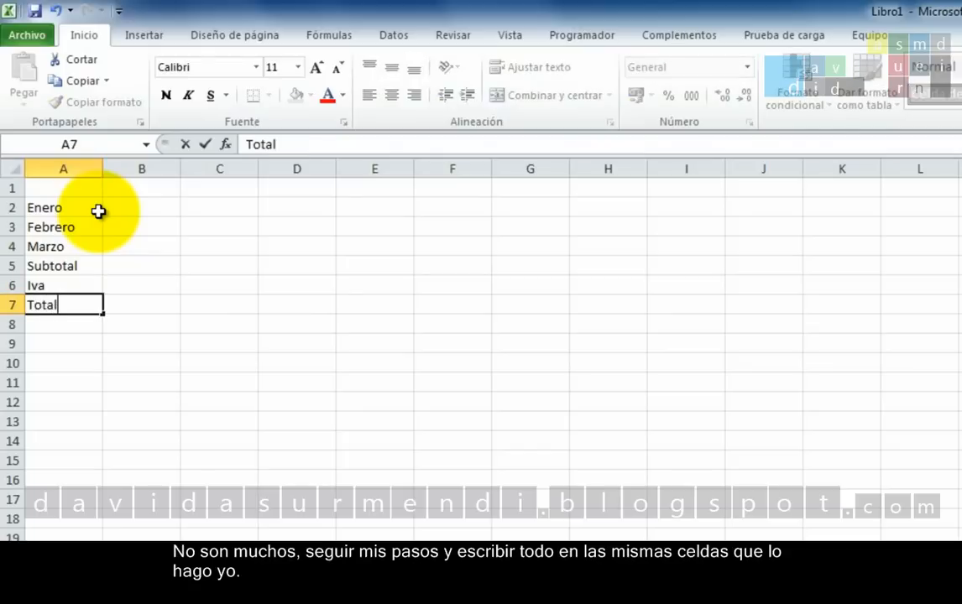
pyautogui.press('Return')
pyautogui.write('Total')
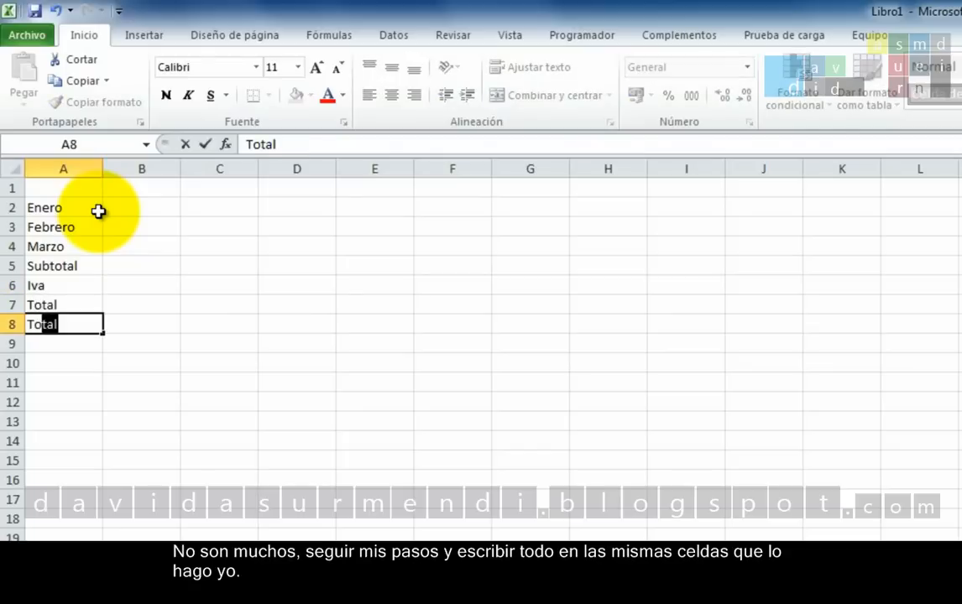
pyautogui.write(' con d')
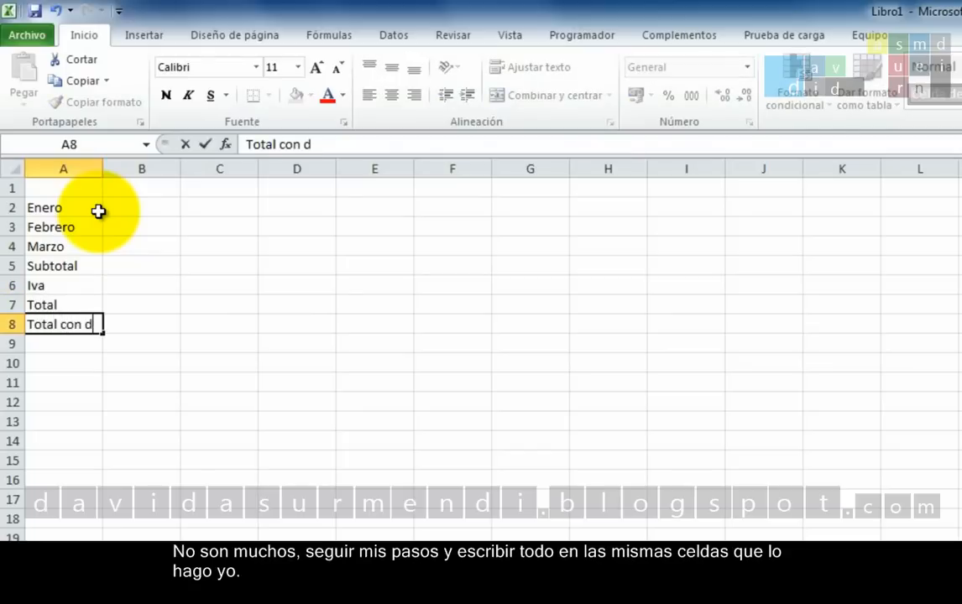
pyautogui.write('escuento')
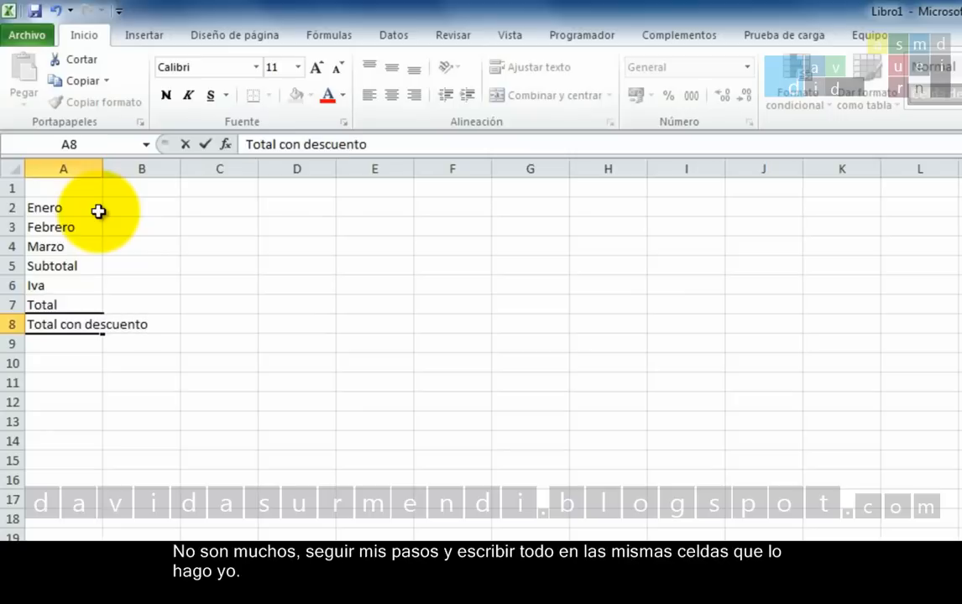
pyautogui.press('Return')
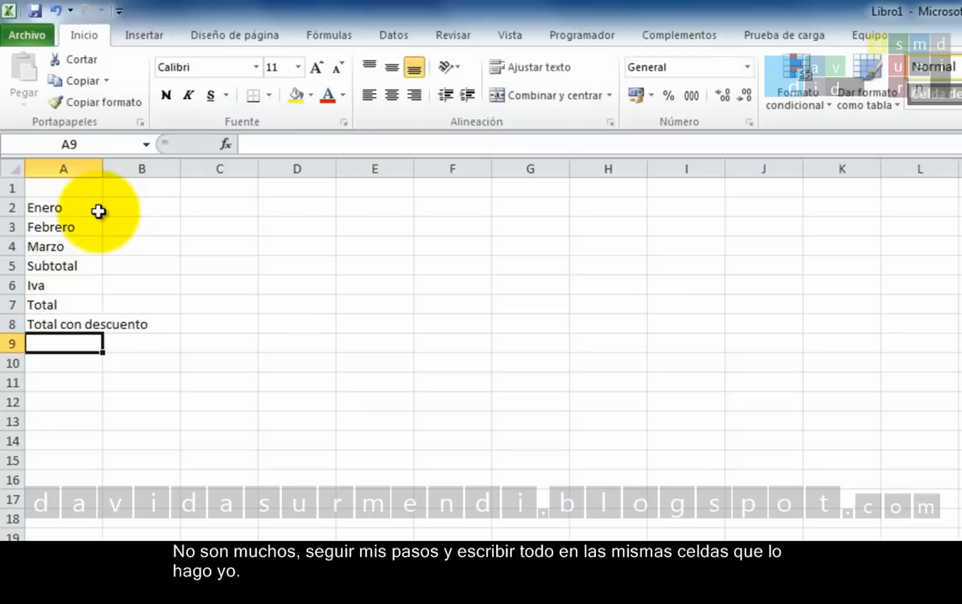
pyautogui.doubleClick(102, 168)
# - Enter the heading Ventas in B1 and the monthly sales 1500, 200 and 3000 in cells B2 to B4
pyautogui.click(179, 187)
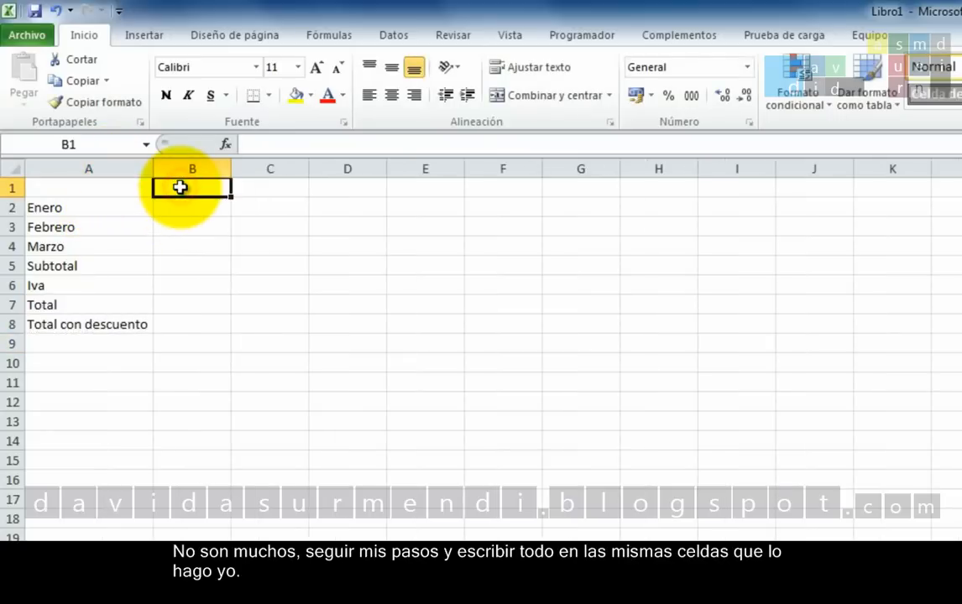
pyautogui.write('Ventas')
pyautogui.press('Return')
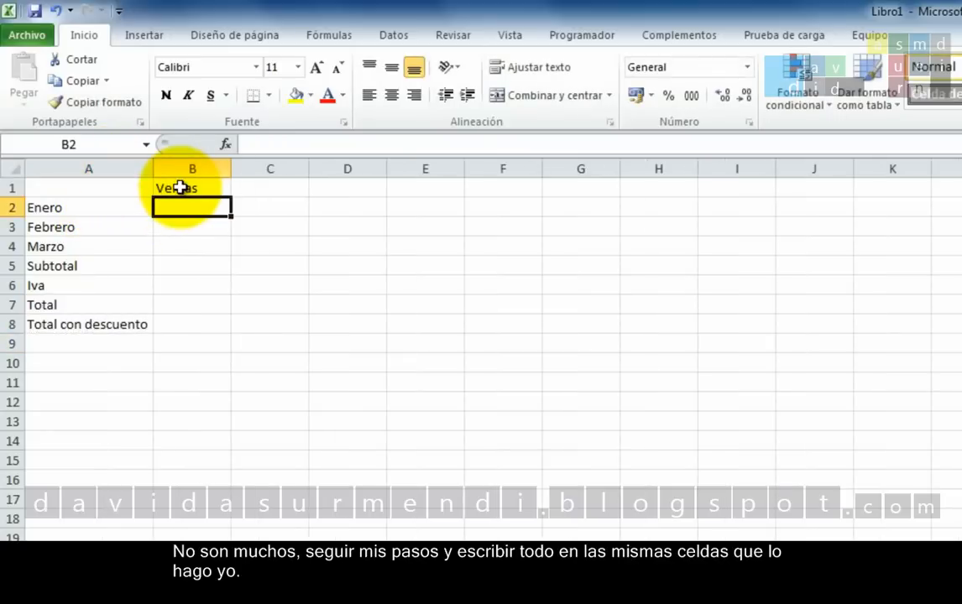
pyautogui.write('1500')
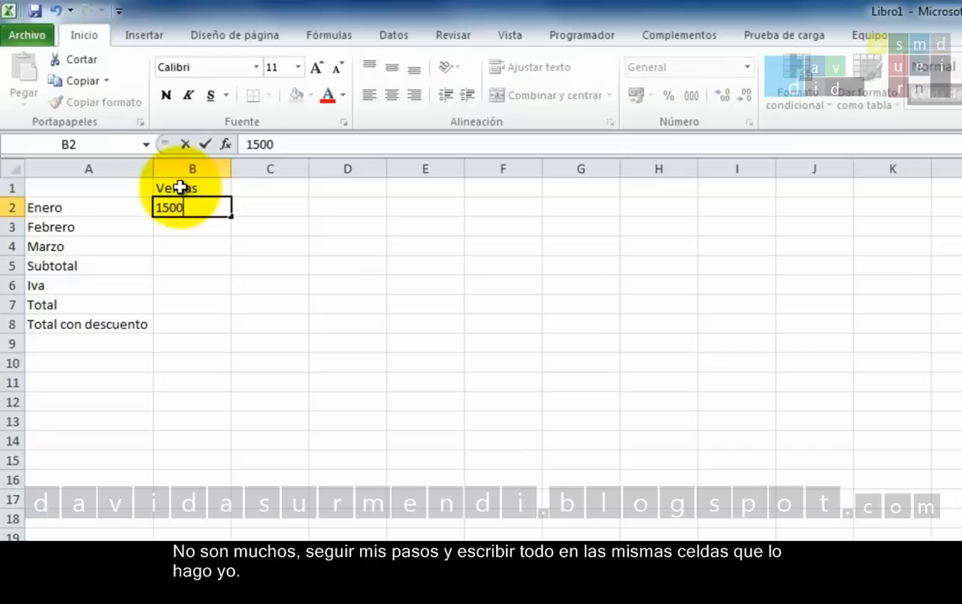
pyautogui.press('Return')
pyautogui.write('200')
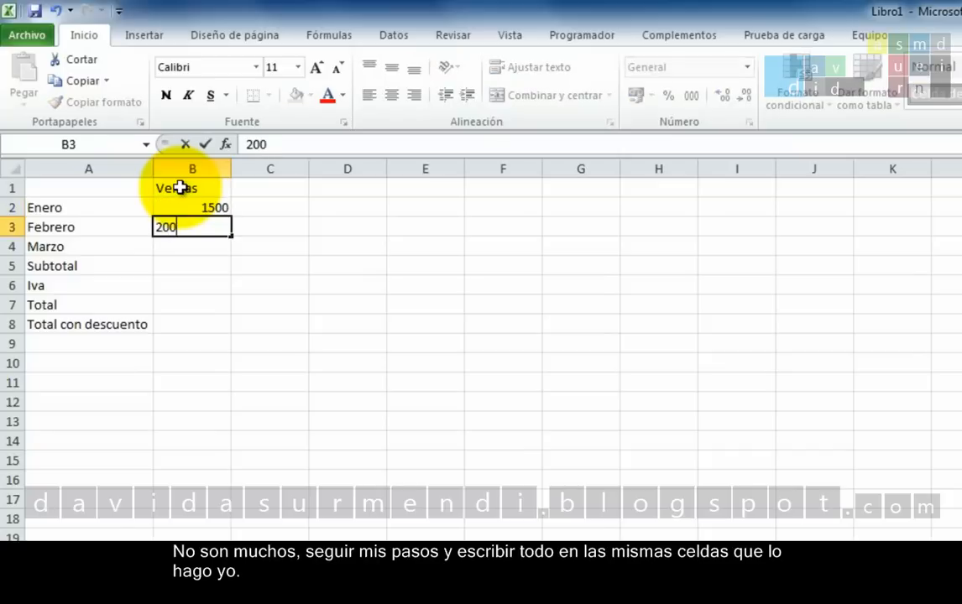
pyautogui.press('Return')
pyautogui.write('3000')
pyautogui.press('Return')
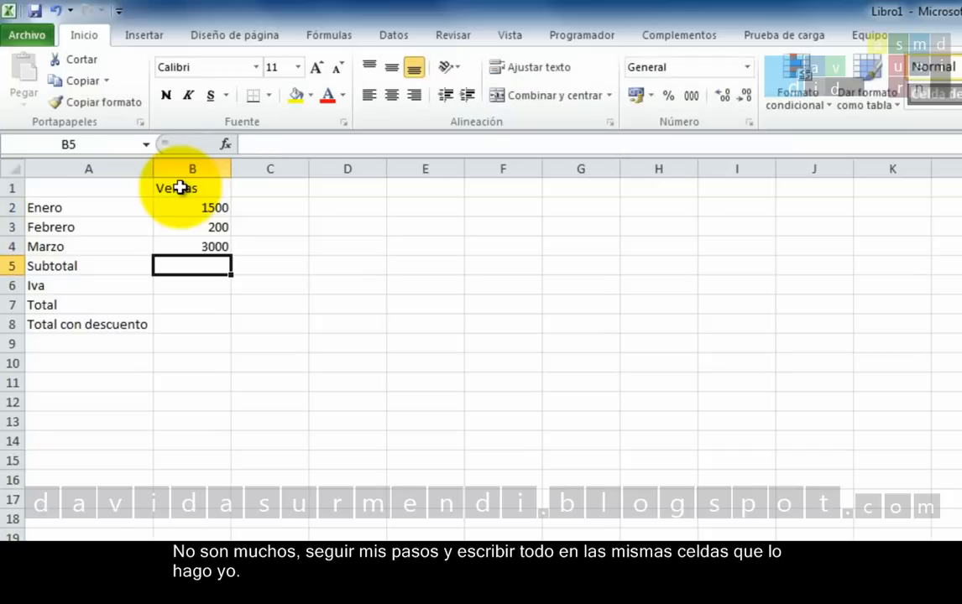
# - Fill cells B5 to B8 with 0 for the subtotal, Iva, total and discounted total
pyautogui.write('0')
pyautogui.press('Return')
pyautogui.write('0')
pyautogui.press('Return')
pyautogui.write('0')
pyautogui.press('Return')
pyautogui.write('0')
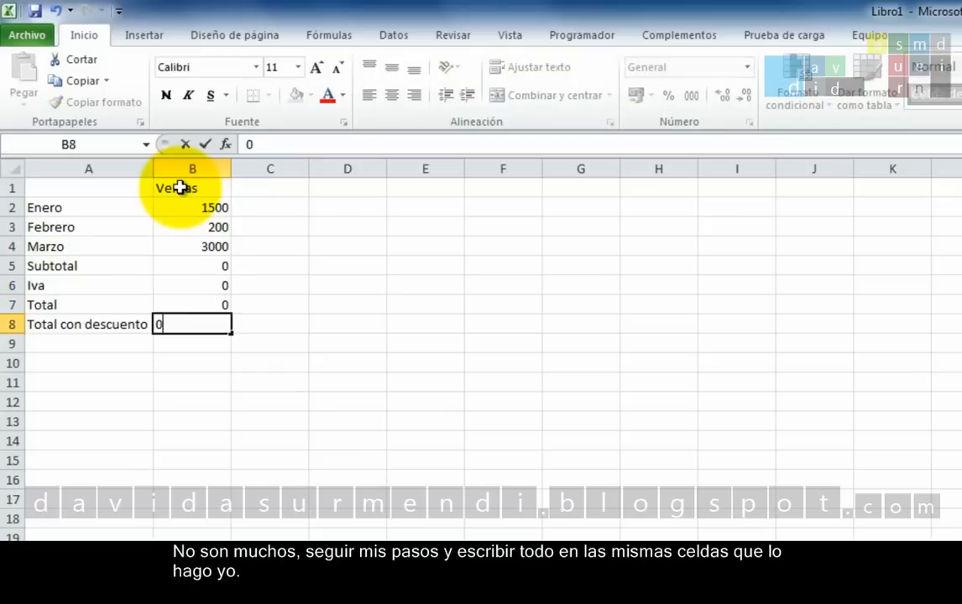
pyautogui.press('Return')
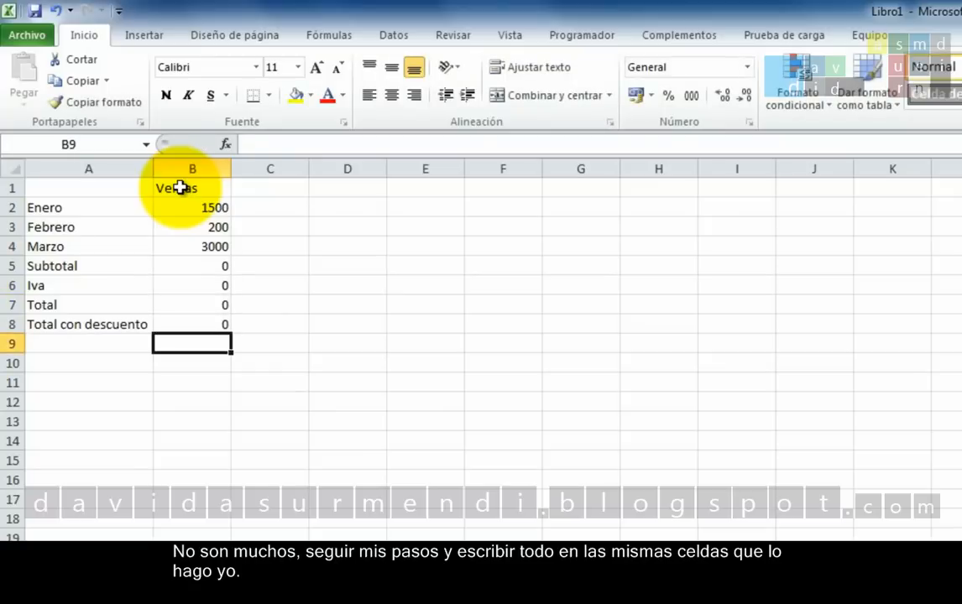
# - Enter the labels Iva and Descuento in A12 and A13, with the values 18 and 5 in B12 and B13
pyautogui.click(112, 406)
pyautogui.write('Iva')
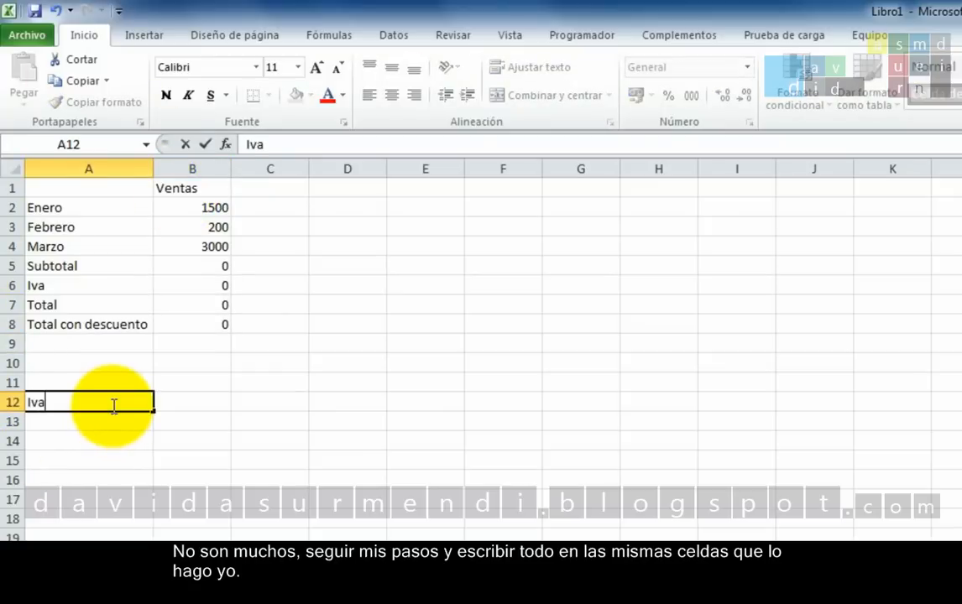
pyautogui.press('Return')
pyautogui.write('Descuento')
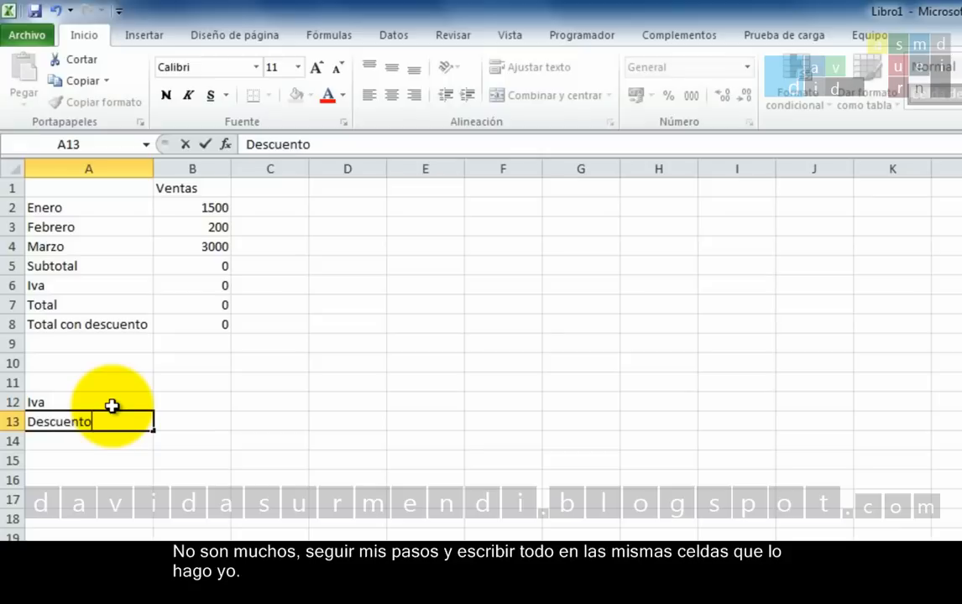
pyautogui.press('Up')
pyautogui.press('Right')
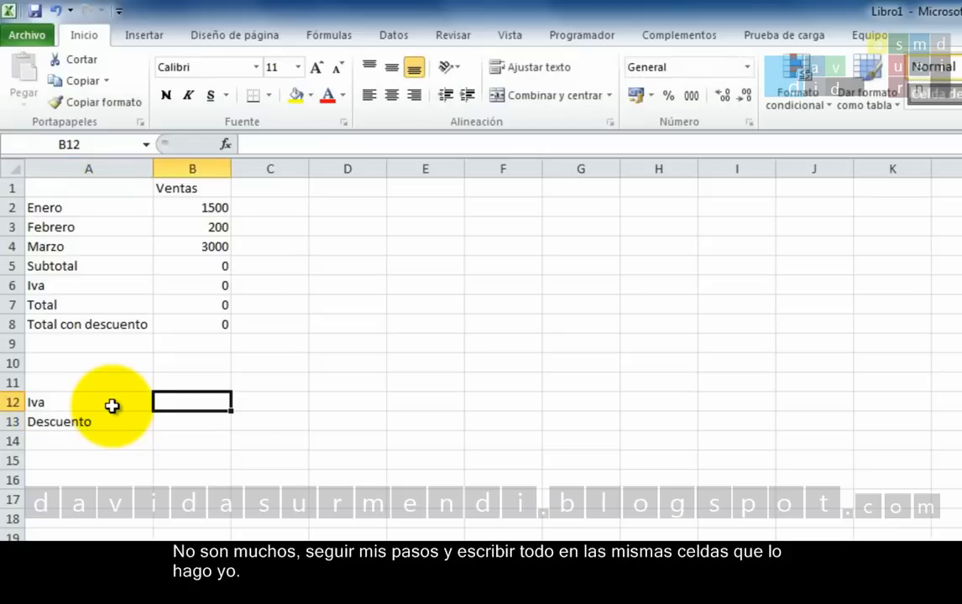
pyautogui.write('18')
pyautogui.press('Return')
pyautogui.write('5')
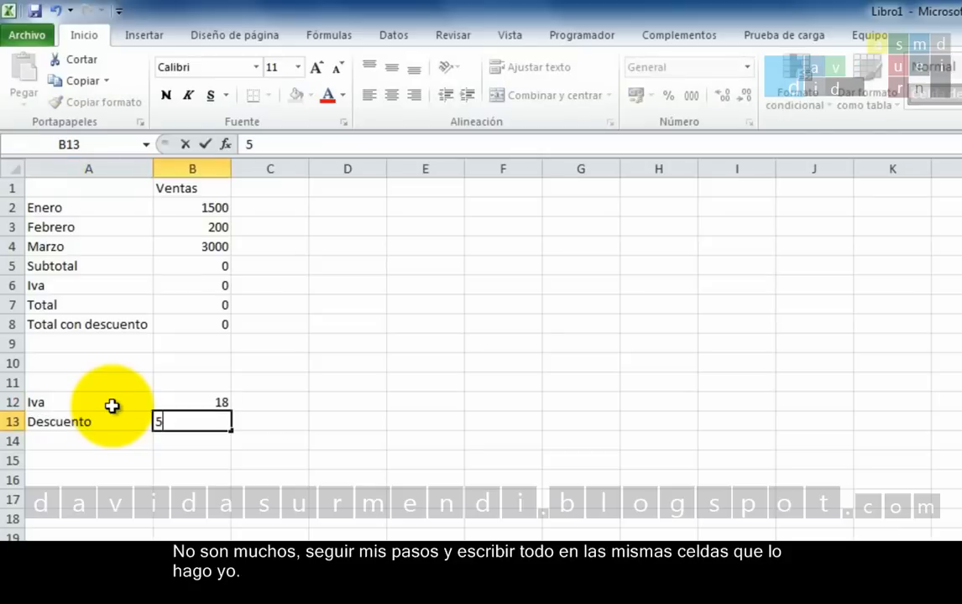
pyautogui.press('Return')
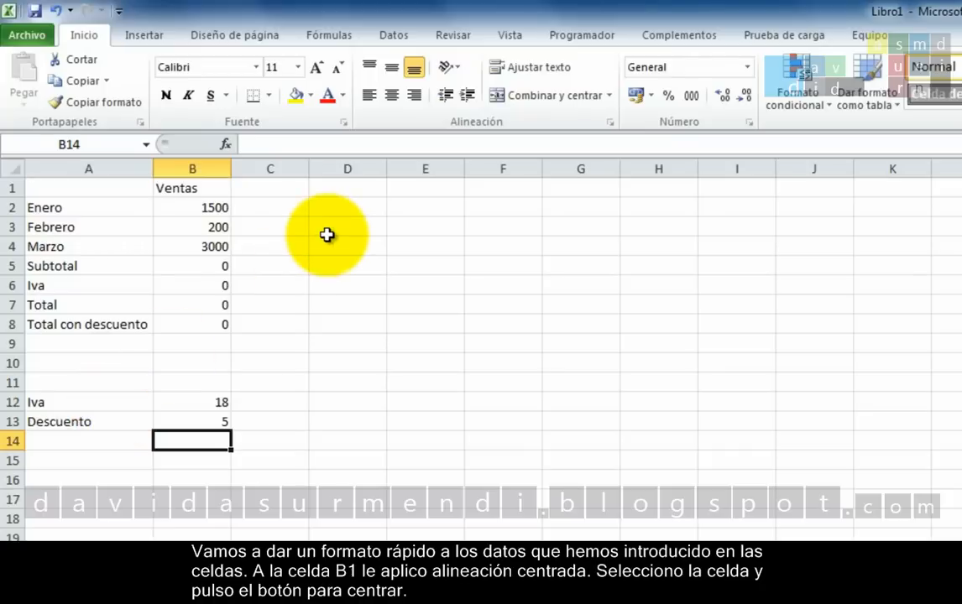
# - Center the Ventas heading horizontally in cell B1
pyautogui.click(174, 188)
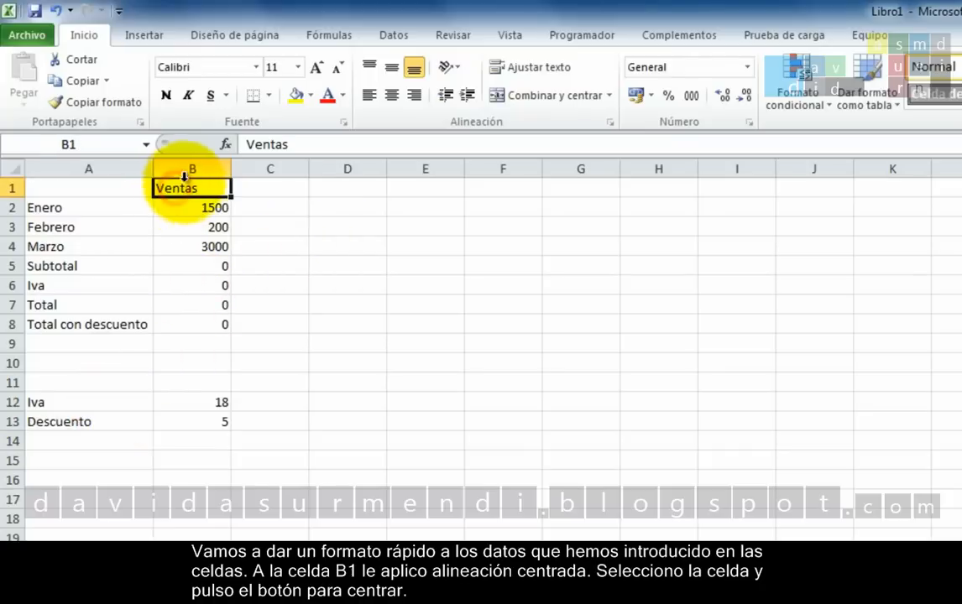
pyautogui.click(395, 102)
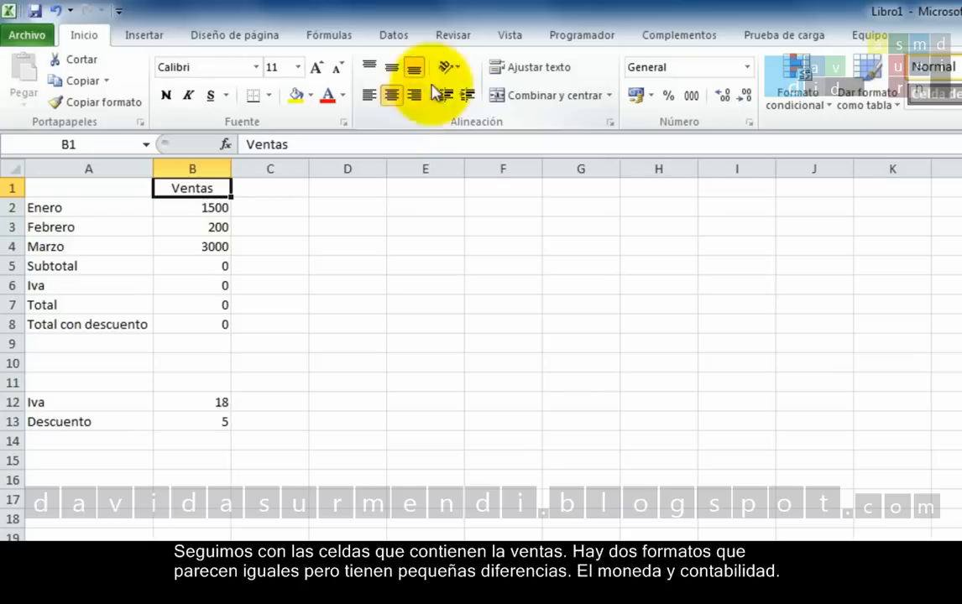
pyautogui.click(746, 67)
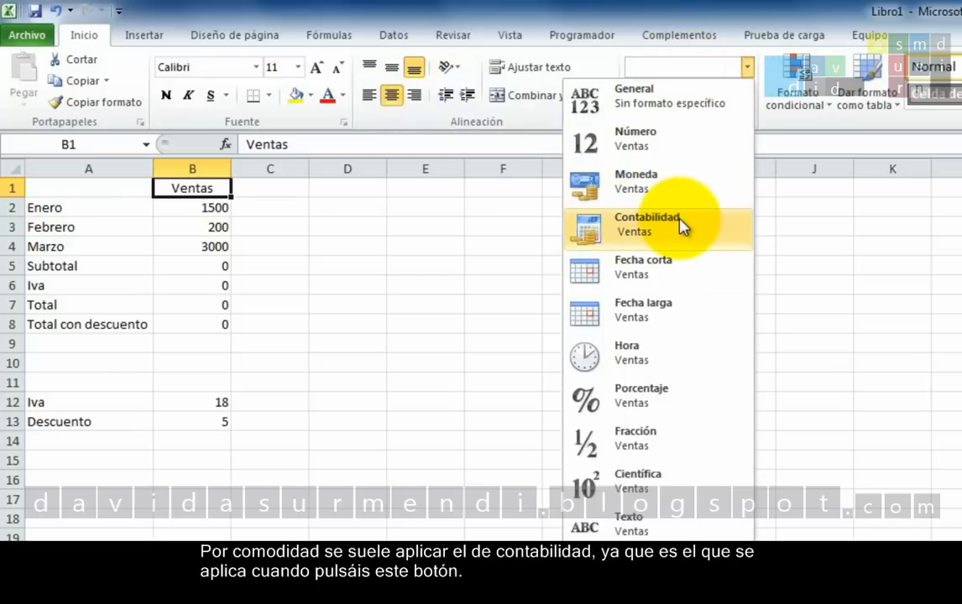
pyautogui.click(852, 451)
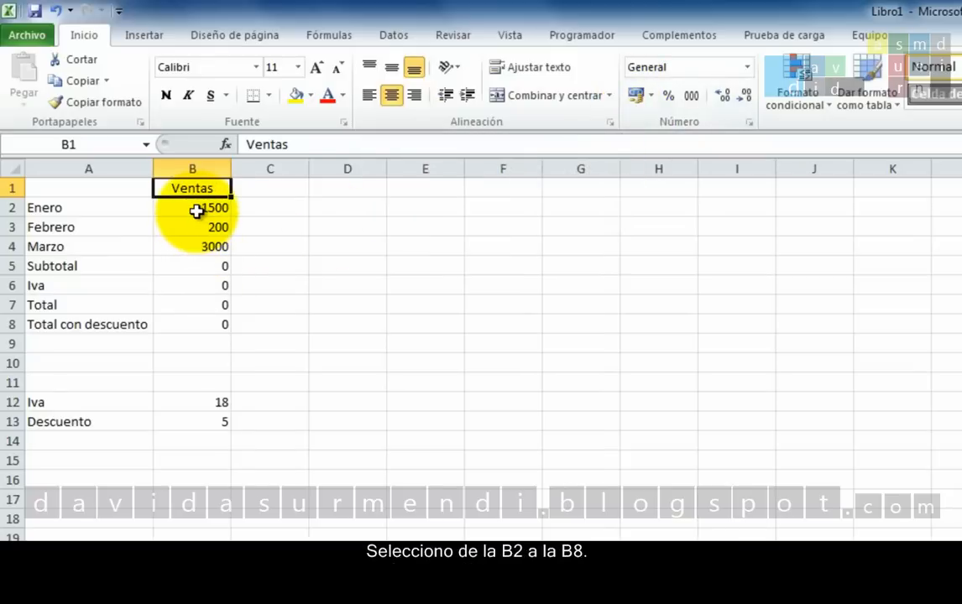
# - Apply the Contabilidad number format in euros to cells B2 to B8
pyautogui.moveTo(197, 212); pyautogui.dragTo(200, 320)
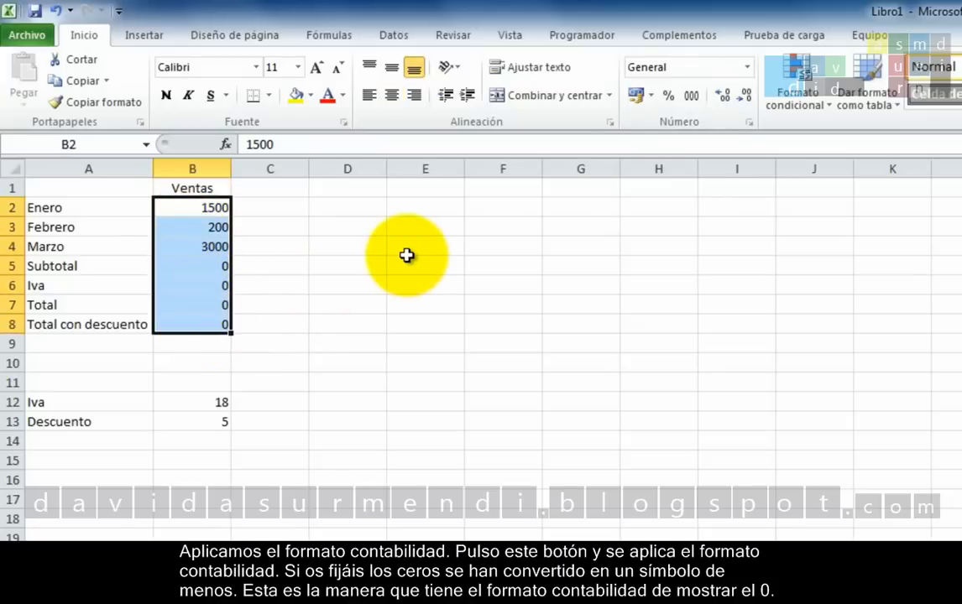
pyautogui.click(635, 97)
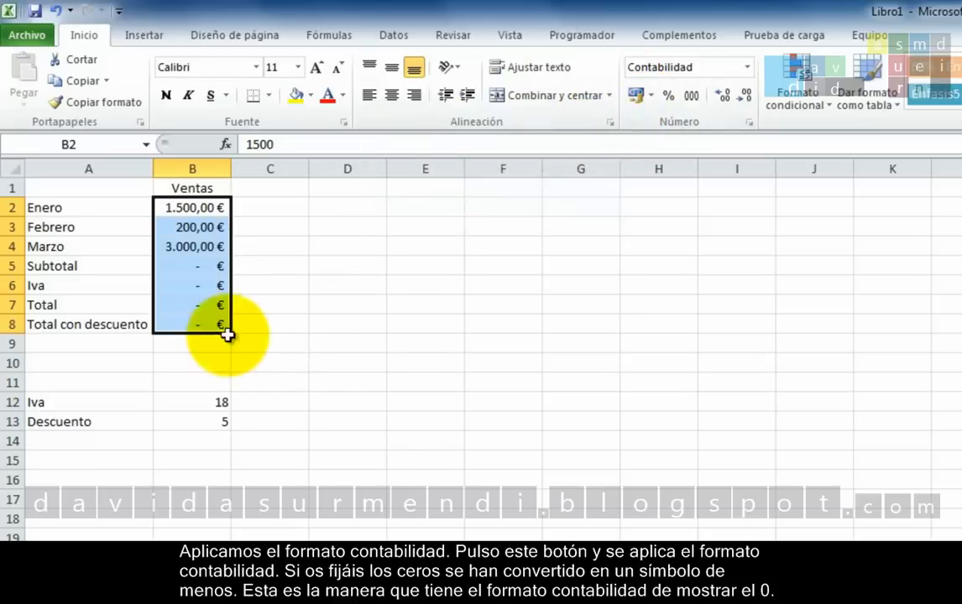
pyautogui.click(202, 318)
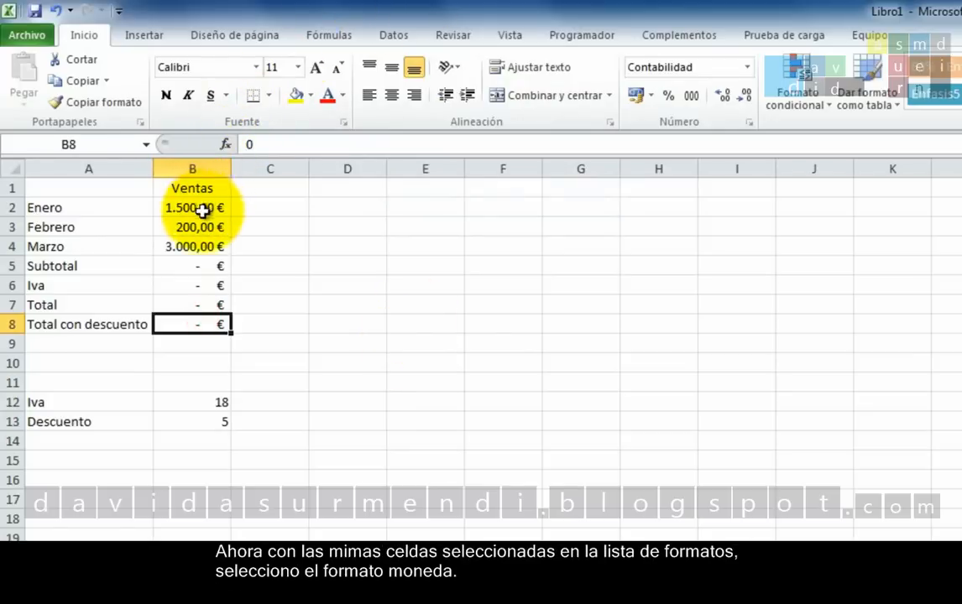
# - Apply the Moneda number format to cells B2 to B8
pyautogui.moveTo(202, 211); pyautogui.dragTo(192, 325)
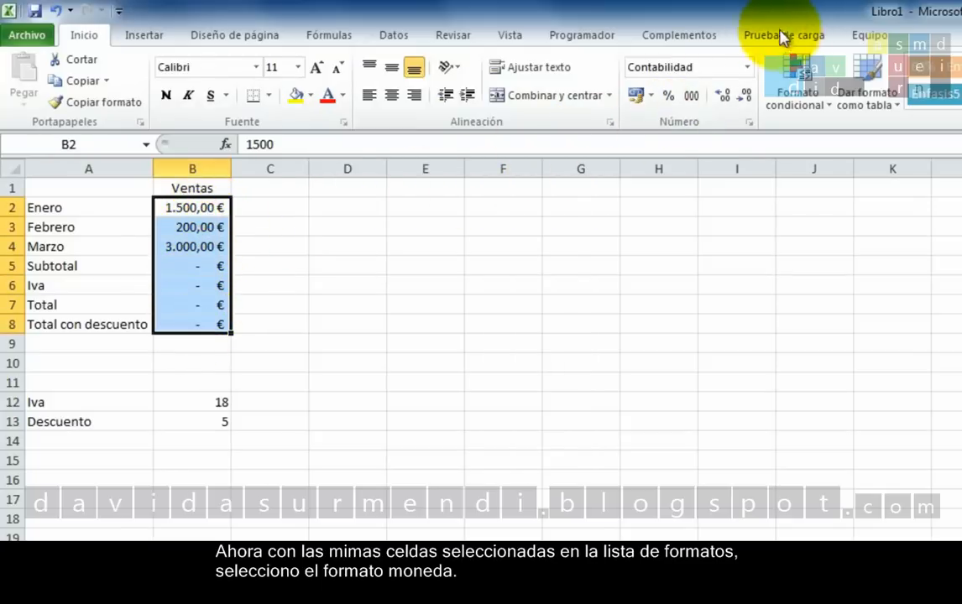
pyautogui.click(747, 66)
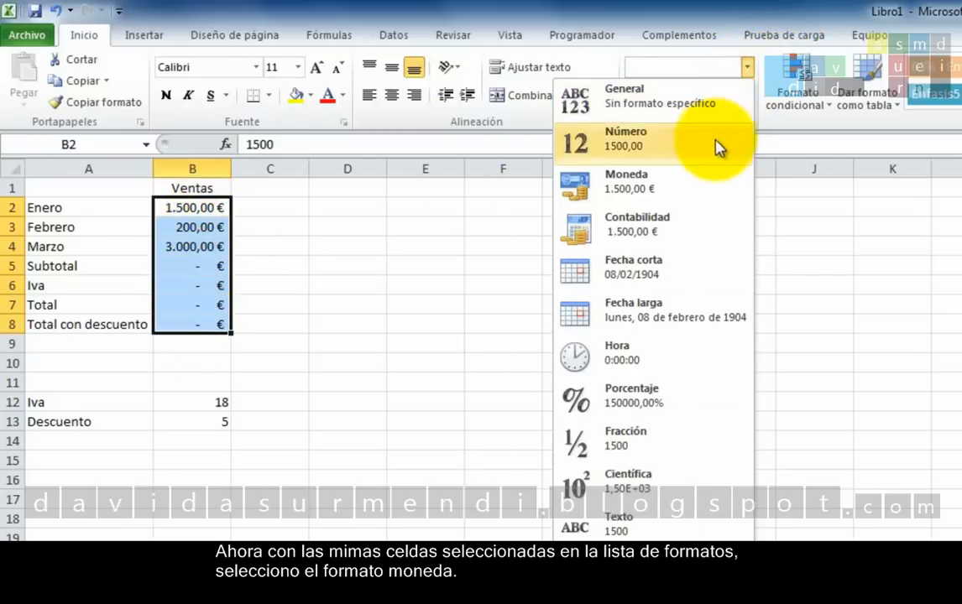
pyautogui.click(684, 189)
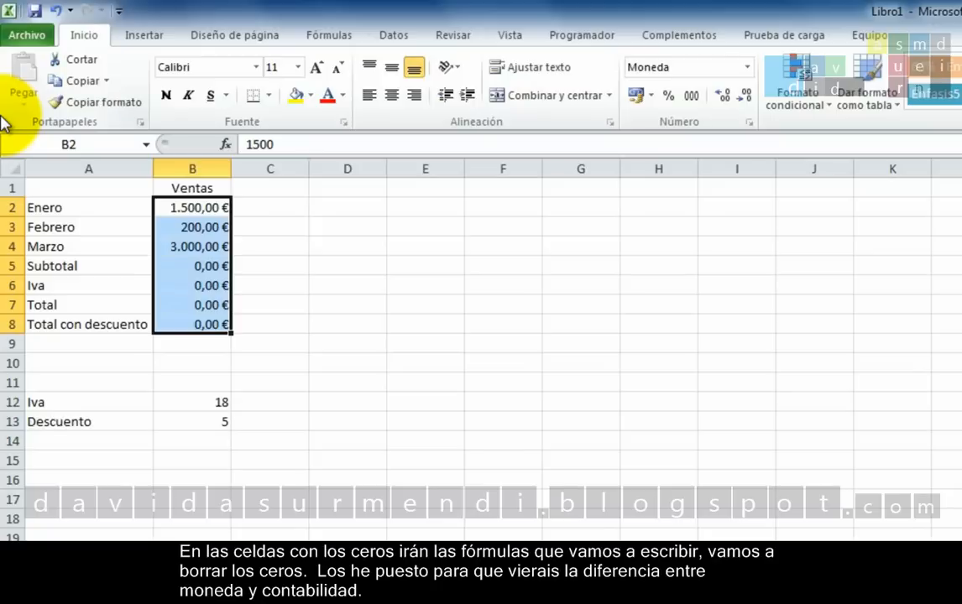
# - Clear the zero values from cells B5 to B8
pyautogui.moveTo(185, 265); pyautogui.dragTo(160, 317)
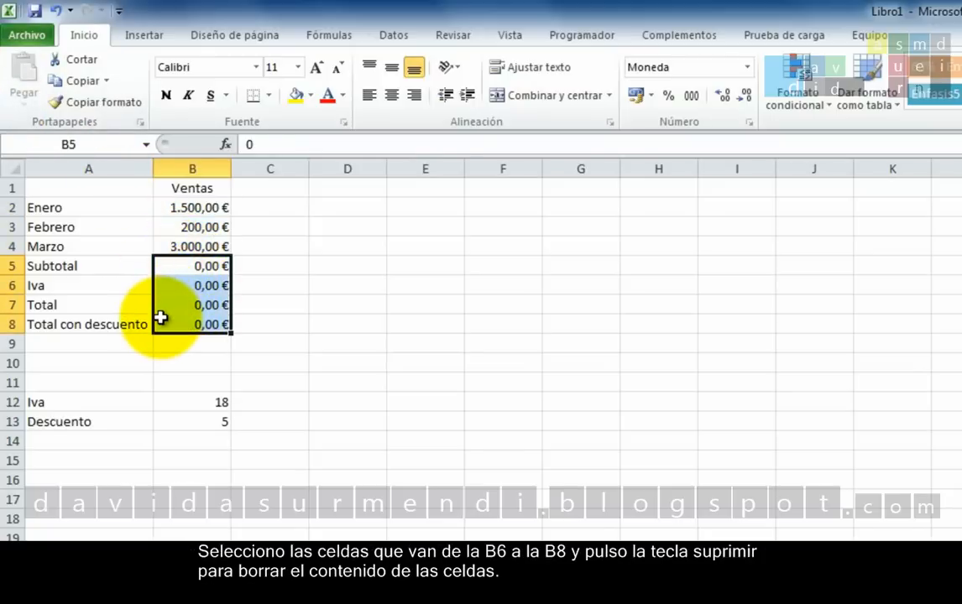
pyautogui.press('Delete')
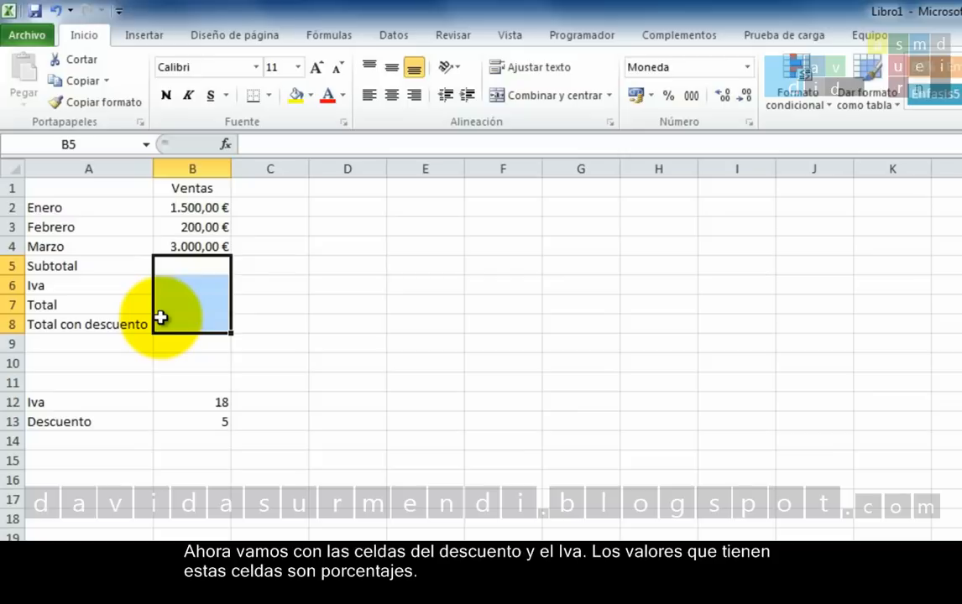
# - Try the Porcentaje number format on the whole-number values in B12 and B13, and undo it
pyautogui.moveTo(176, 397); pyautogui.dragTo(169, 421)
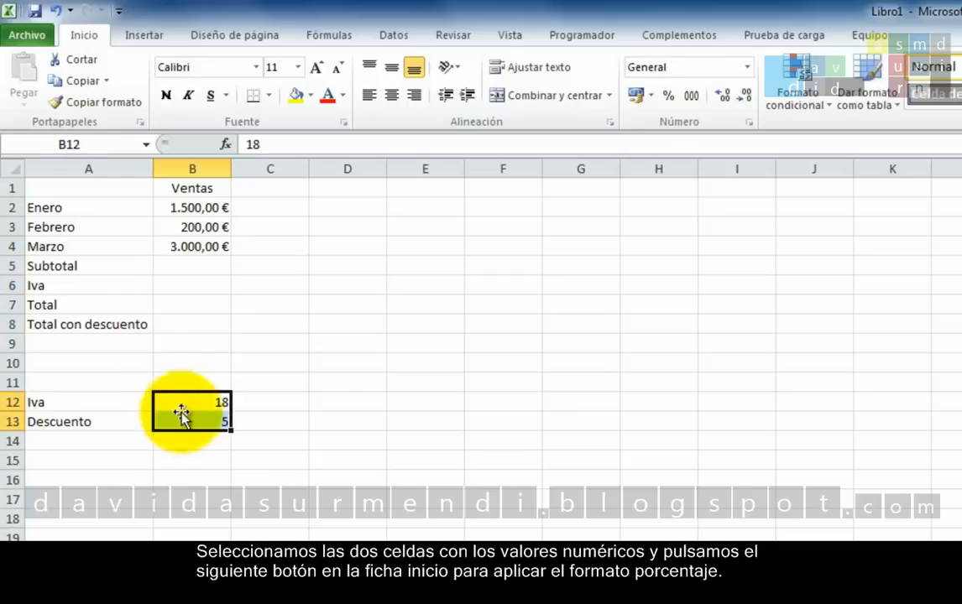
pyautogui.click(672, 100)
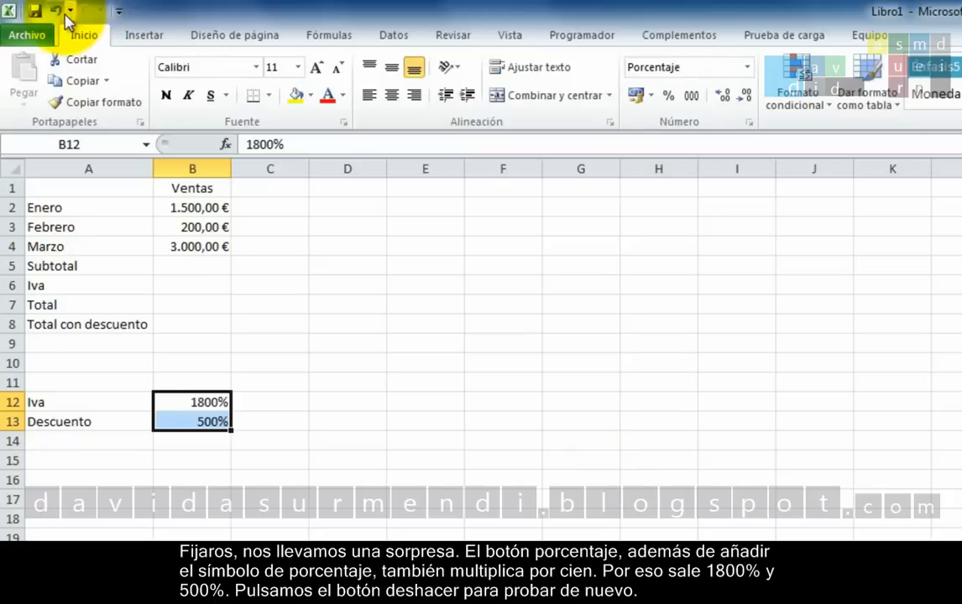
pyautogui.click(54, 12)
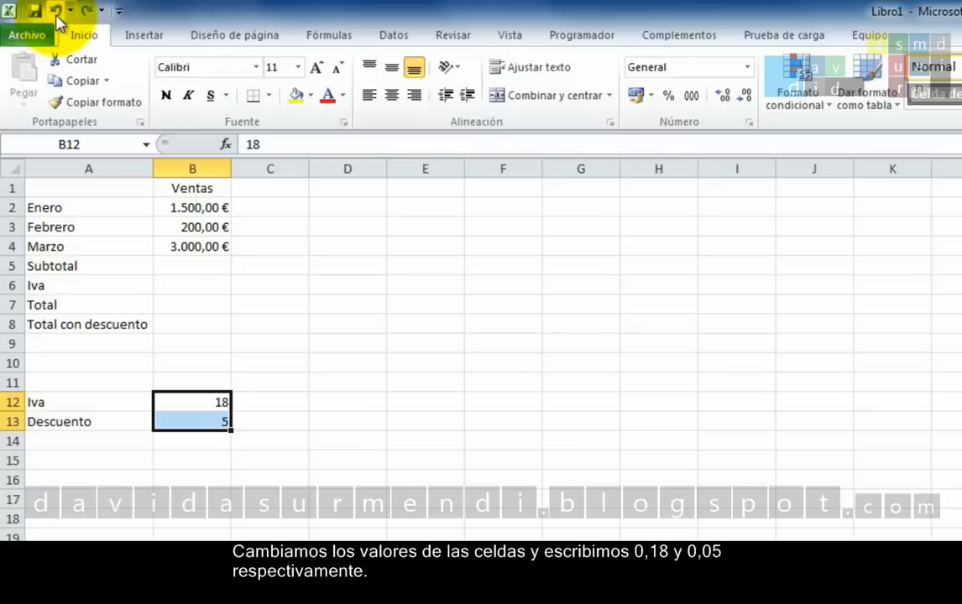
# - Replace the Iva value in B12 with 0,18 and the Descuento value in B13 with 0,05
pyautogui.click(194, 397)
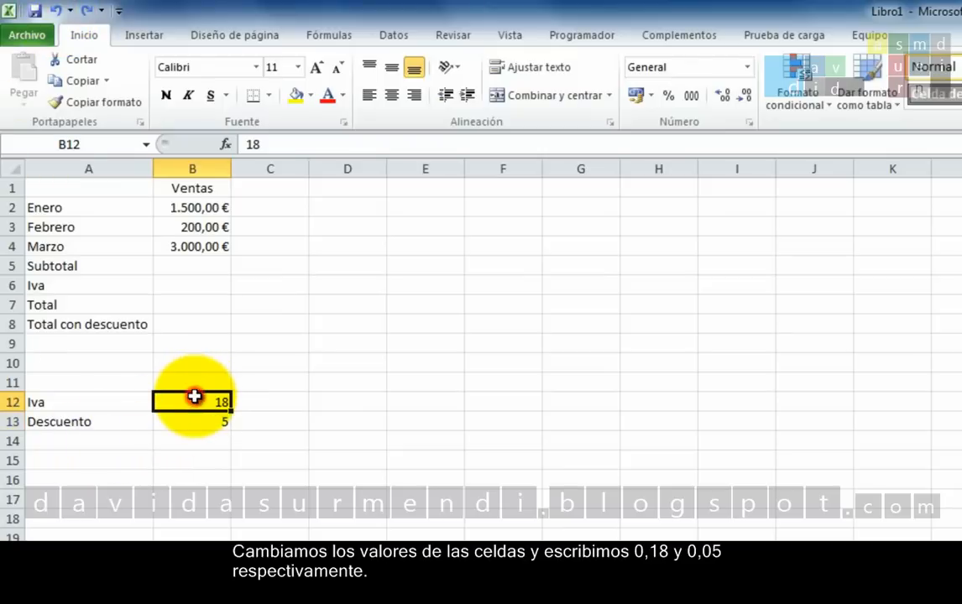
pyautogui.write('0,18')
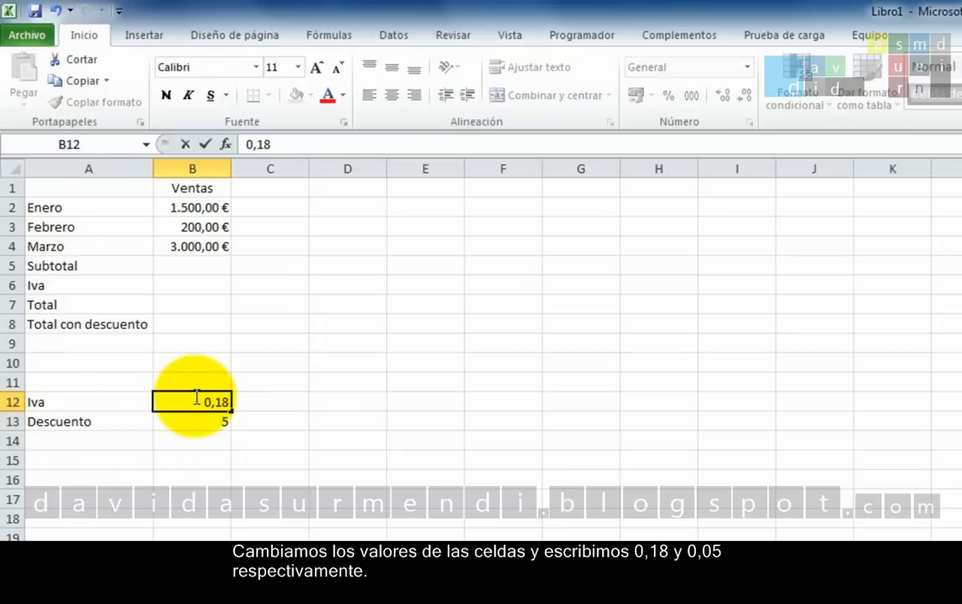
pyautogui.press('Return')
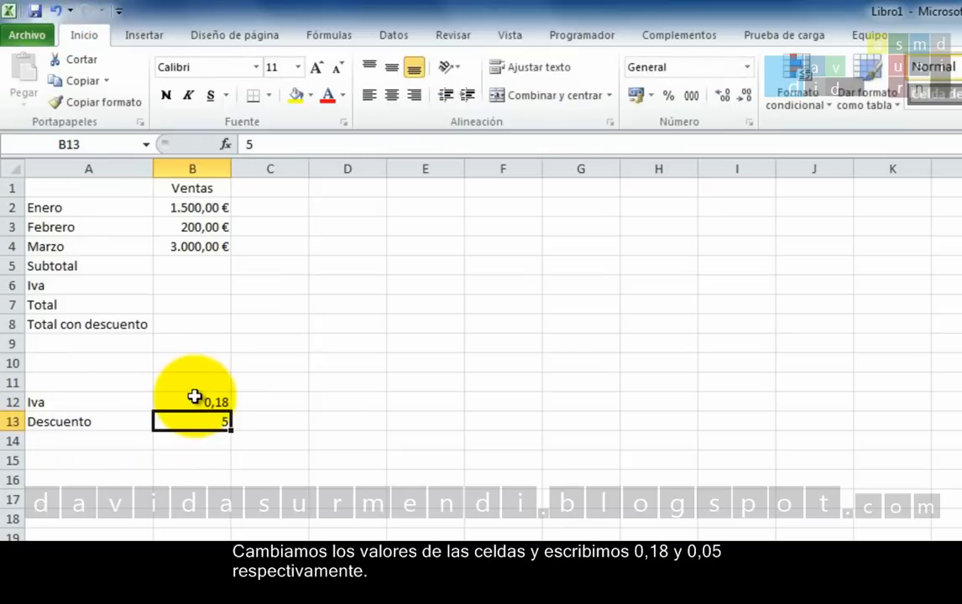
pyautogui.write('0,05')
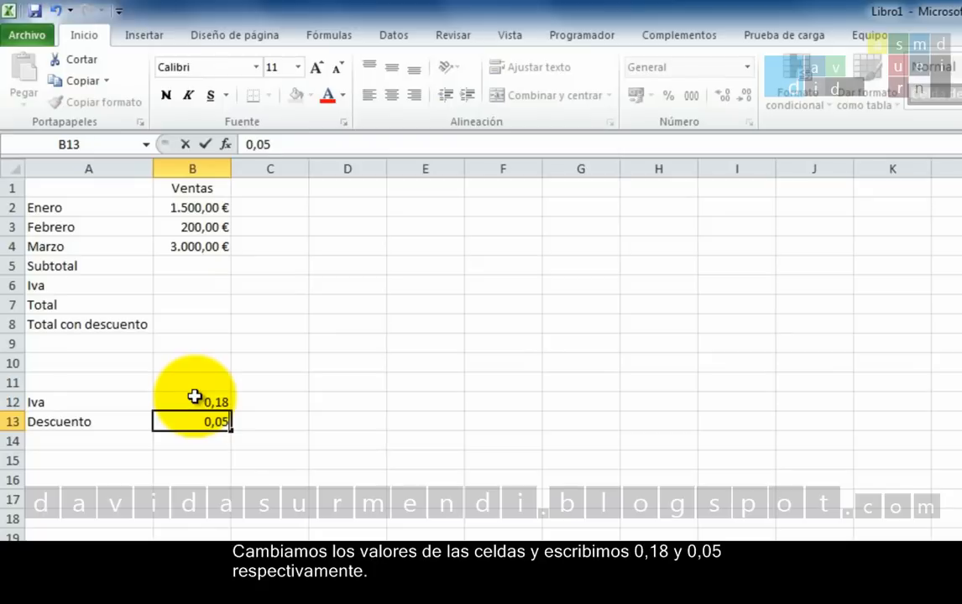
pyautogui.press('Return')
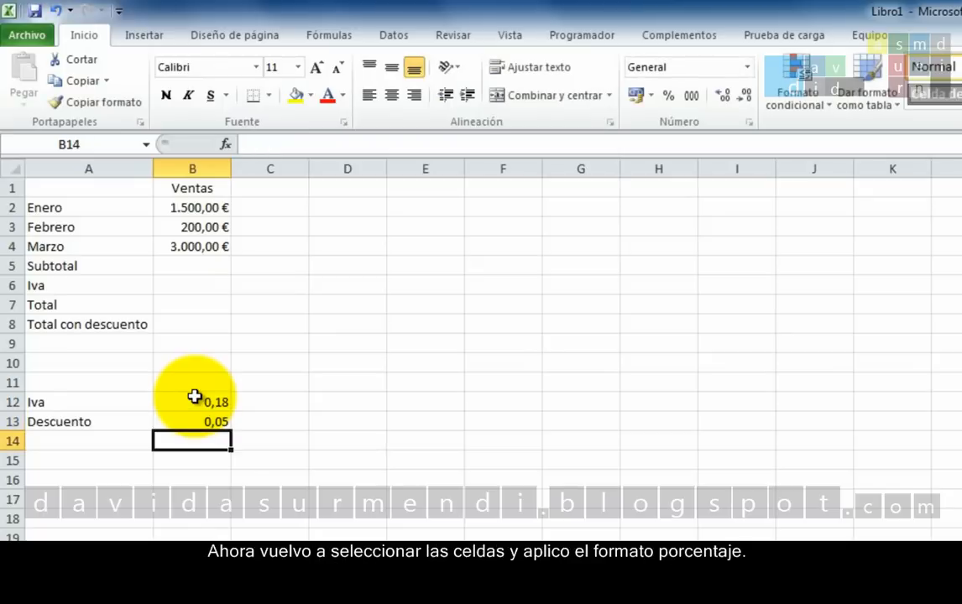
# - Try the Porcentaje number format on the decimal values in B12 and B13, and undo it
pyautogui.moveTo(214, 403); pyautogui.dragTo(204, 420)
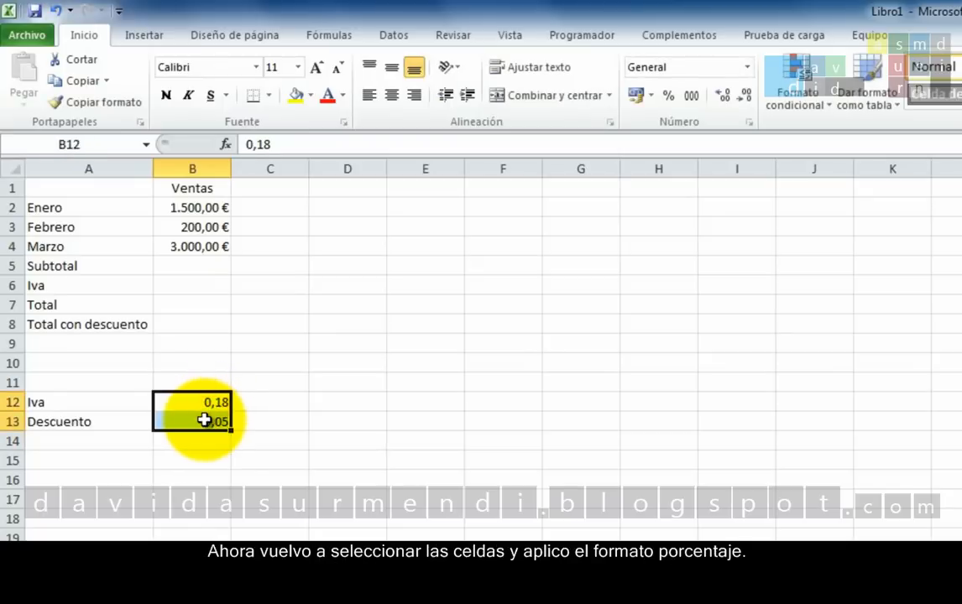
pyautogui.click(670, 98)
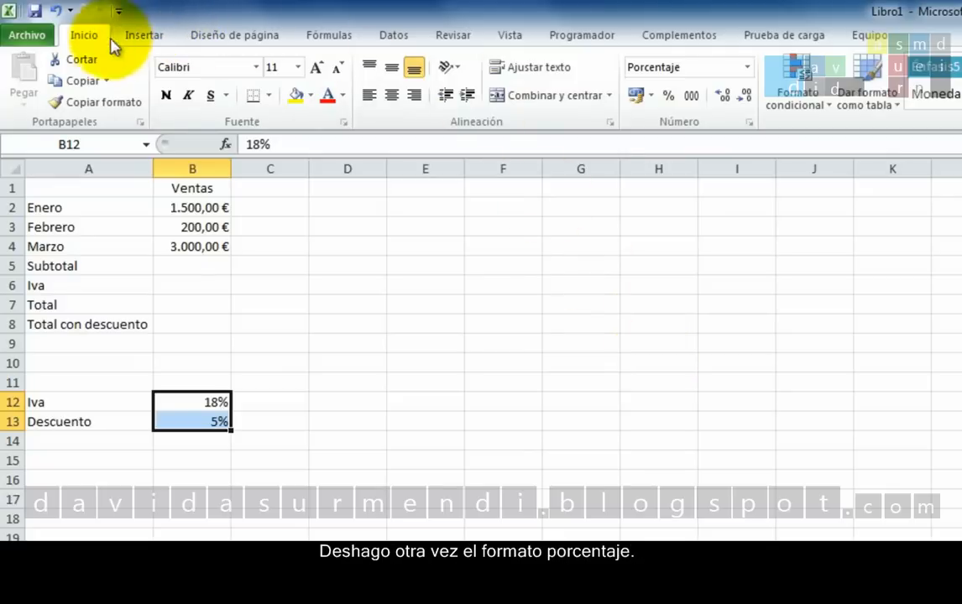
pyautogui.click(56, 10)
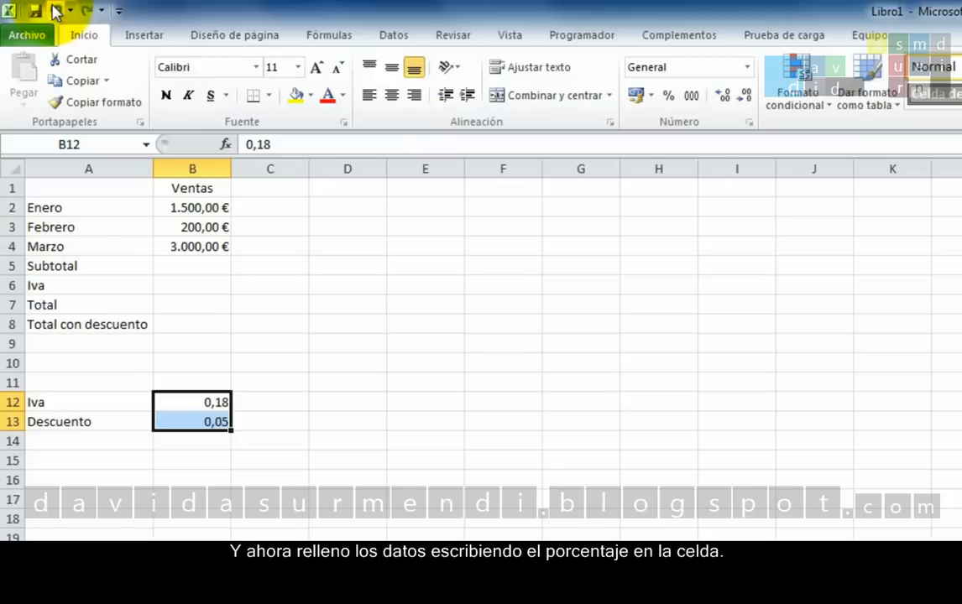
# - Enter the Iva rate as 18% in B12 and the Descuento rate as 5% in B13
pyautogui.click(219, 405)
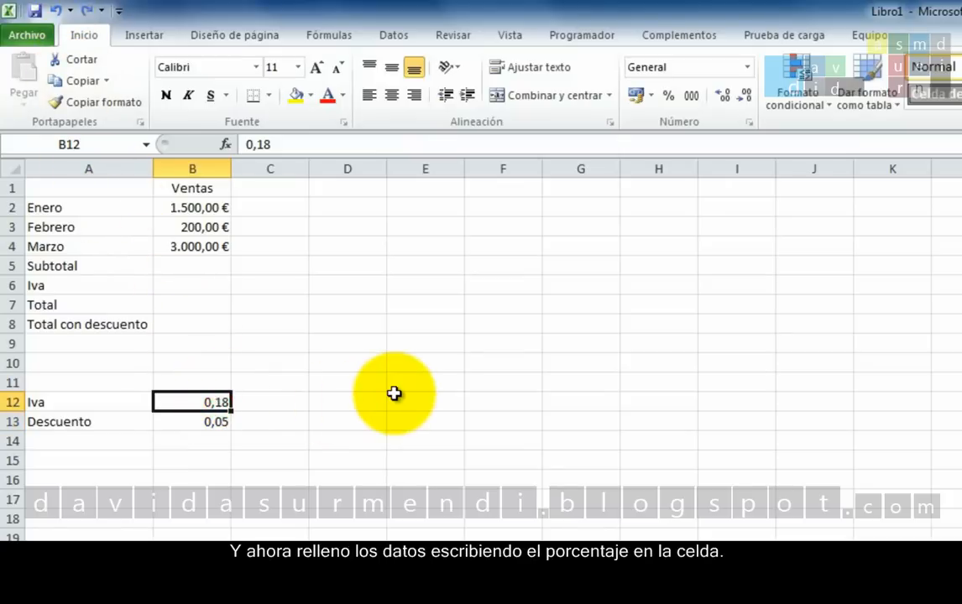
pyautogui.write('18%')
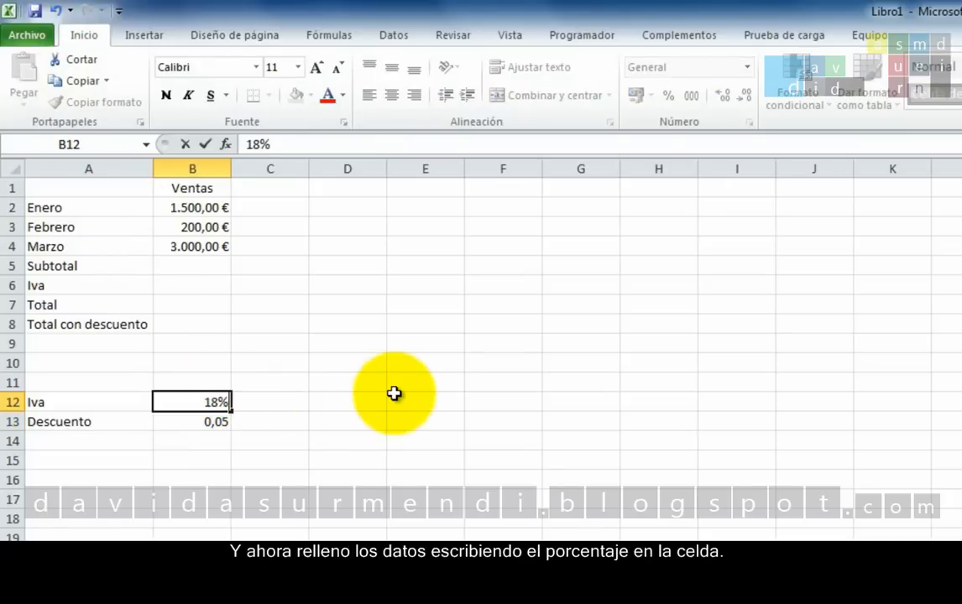
pyautogui.press('Return')
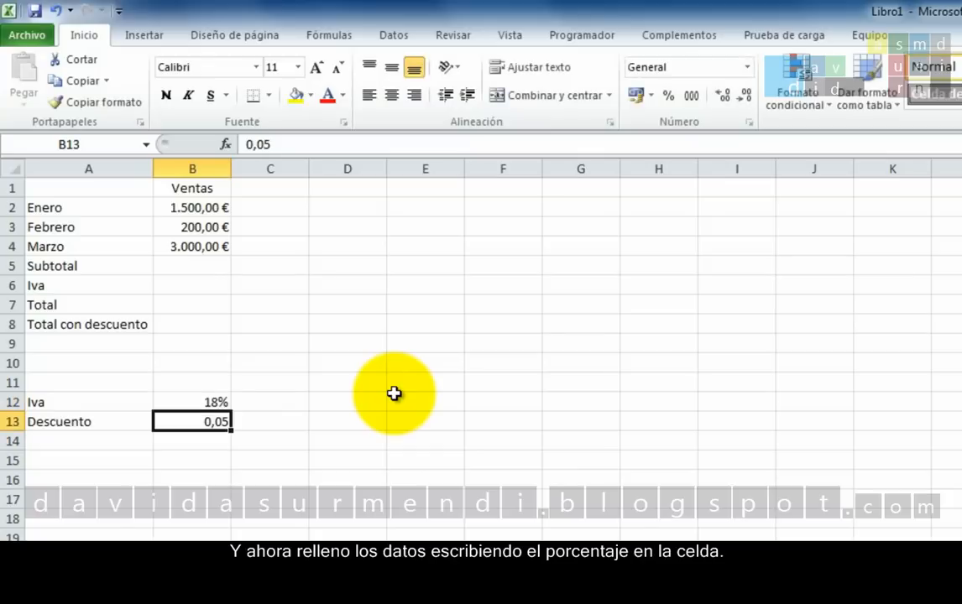
pyautogui.write('5%')
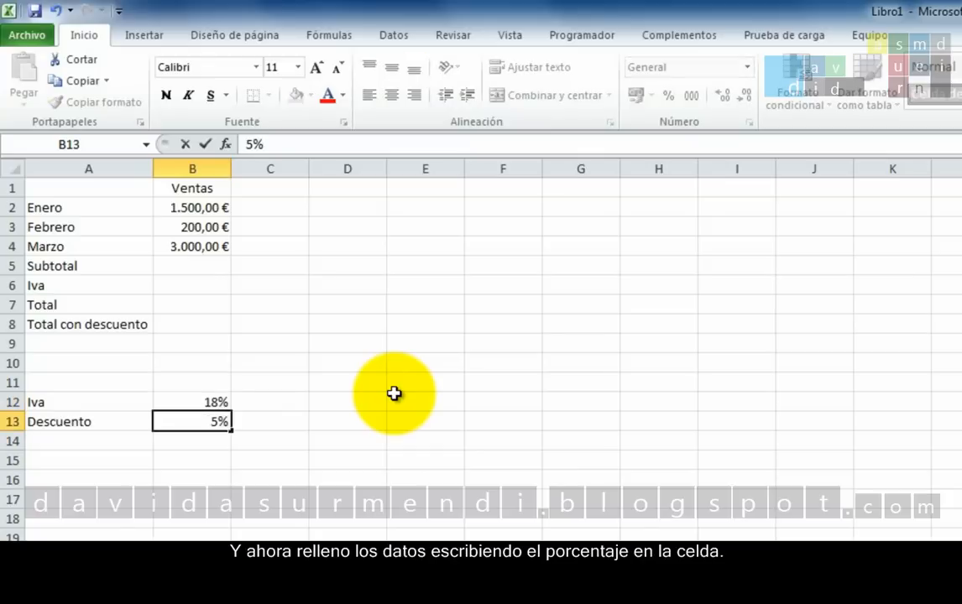
pyautogui.press('Return')
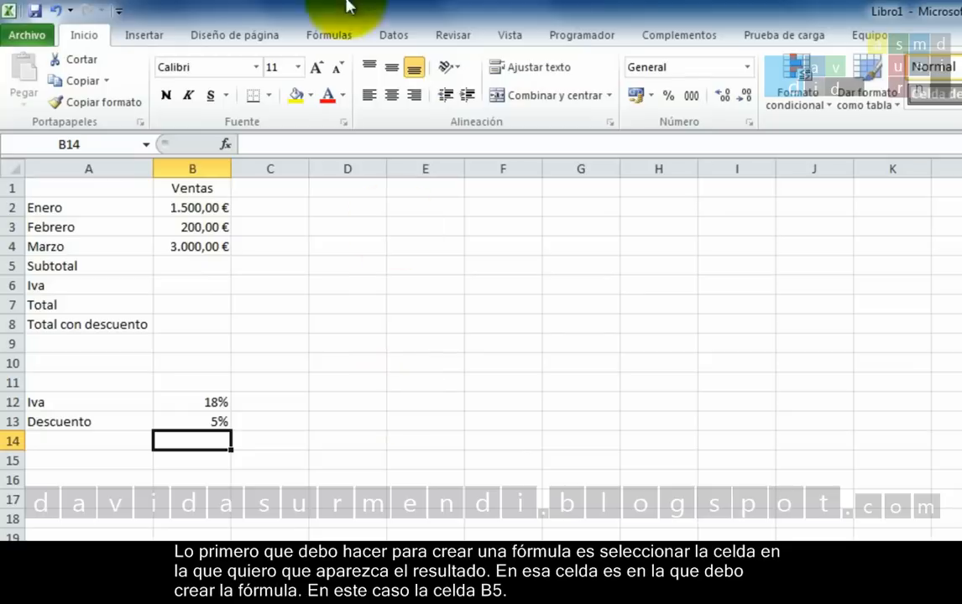
# - Enter the Subtotal formula =B2 + B3 + B4 in cell B5 to add the three monthly sales
pyautogui.click(193, 265)
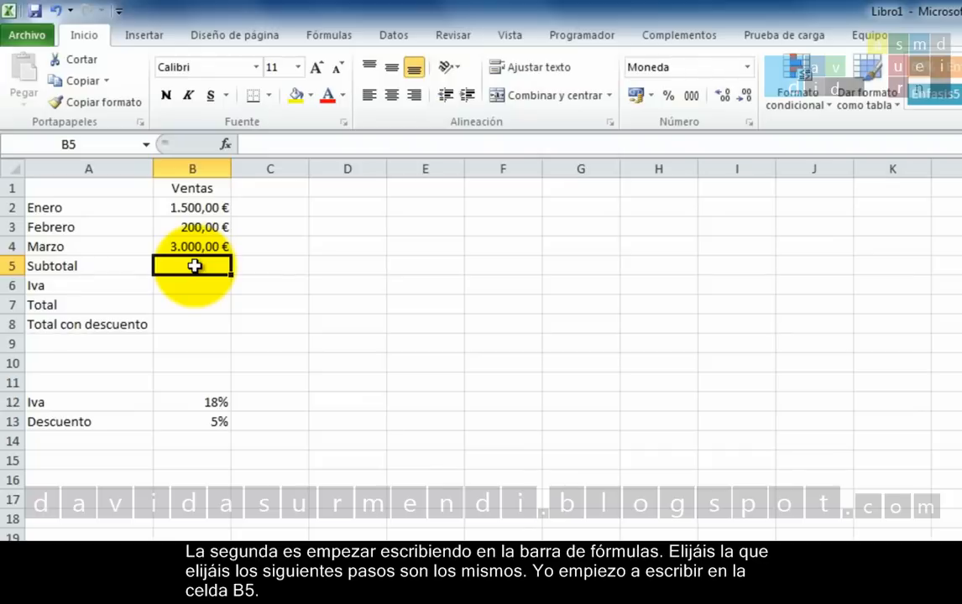
pyautogui.click(281, 147)
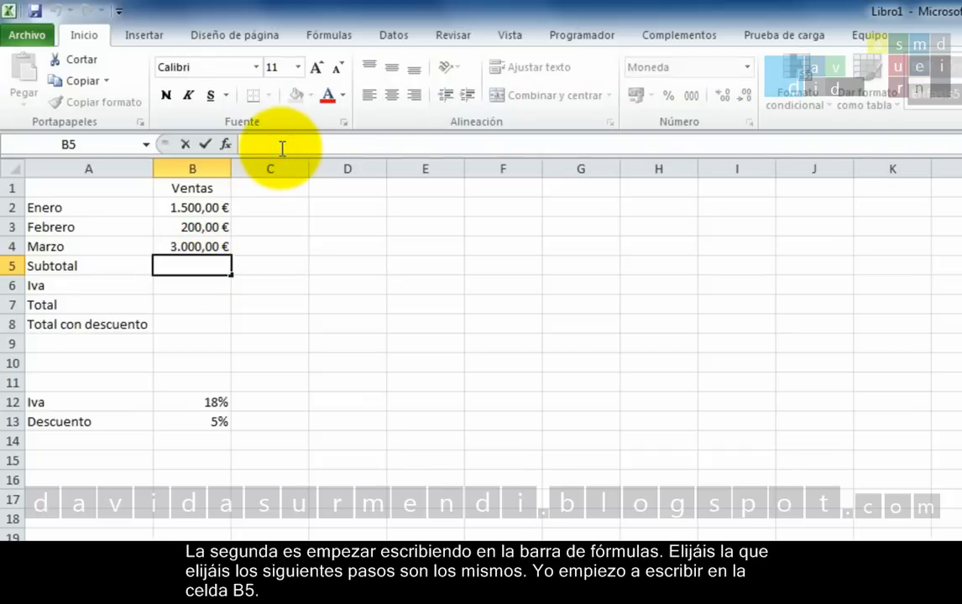
pyautogui.click(196, 267)
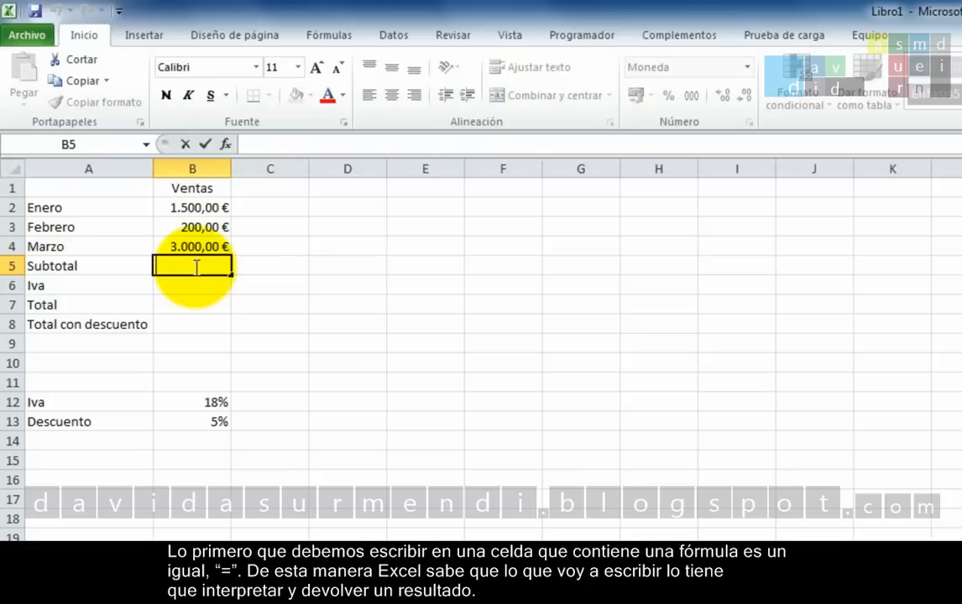
pyautogui.write('=')
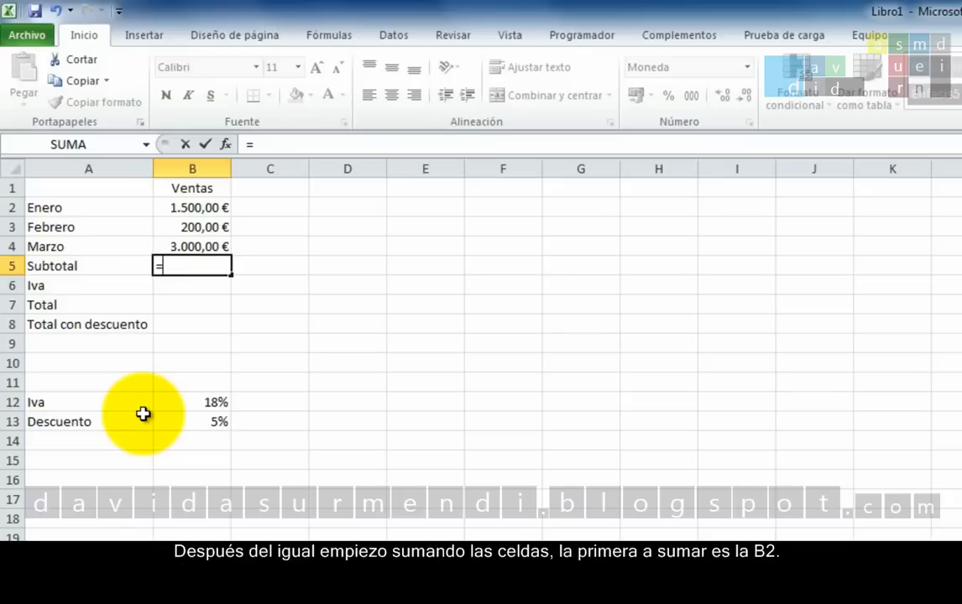
pyautogui.write('B2')
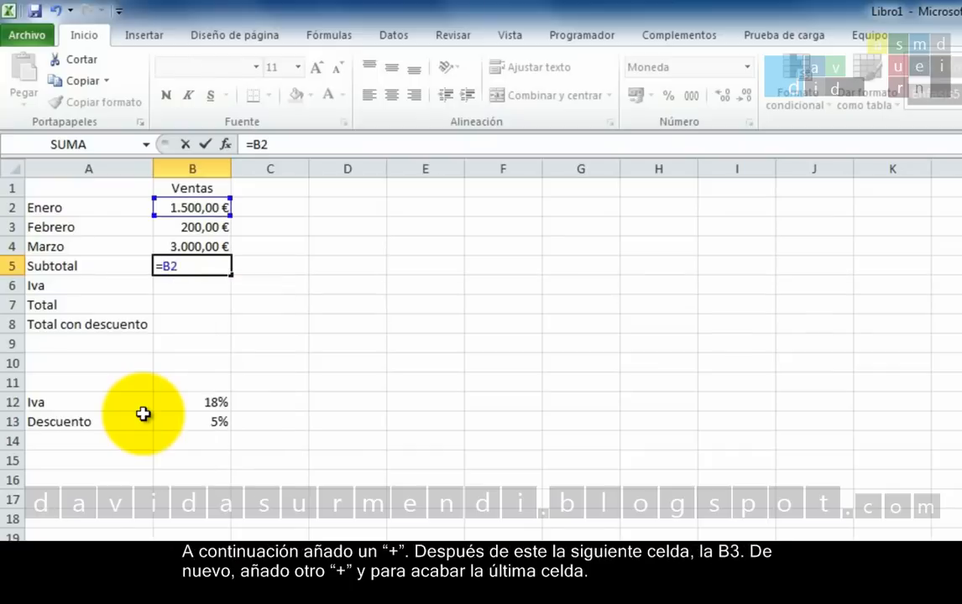
pyautogui.write(' +')
pyautogui.write('B3')
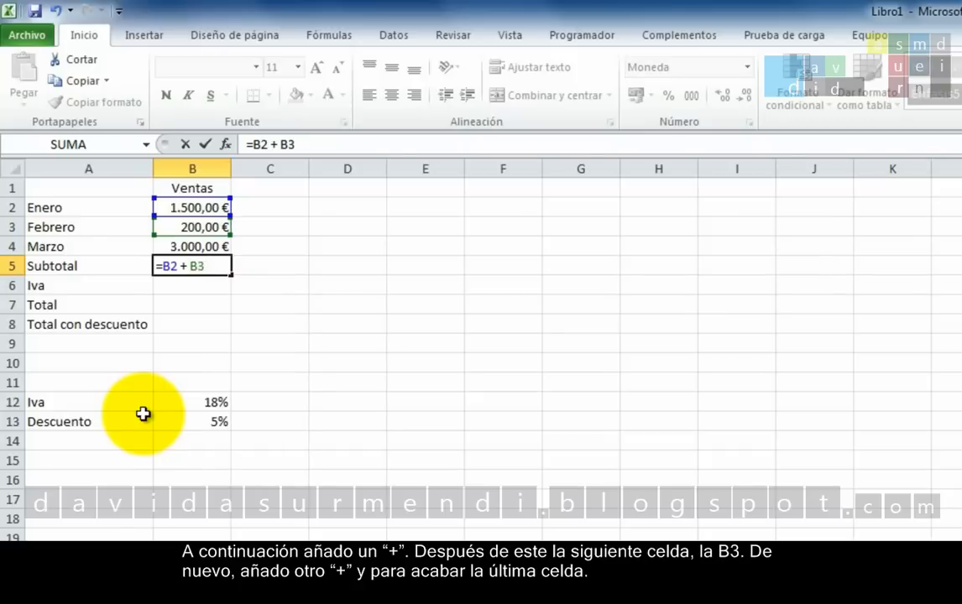
pyautogui.write(' +')
pyautogui.write('B4')
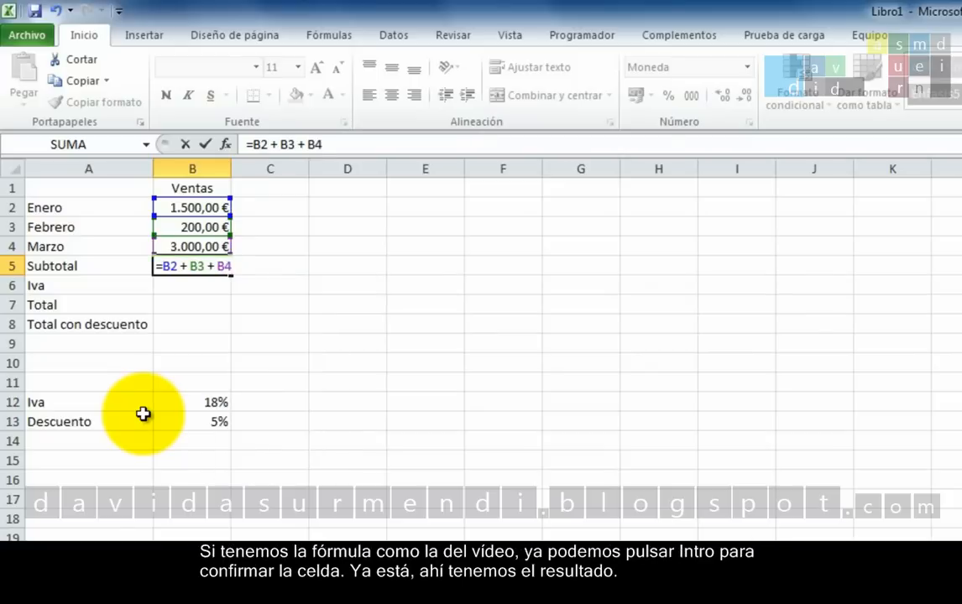
pyautogui.press('Return')
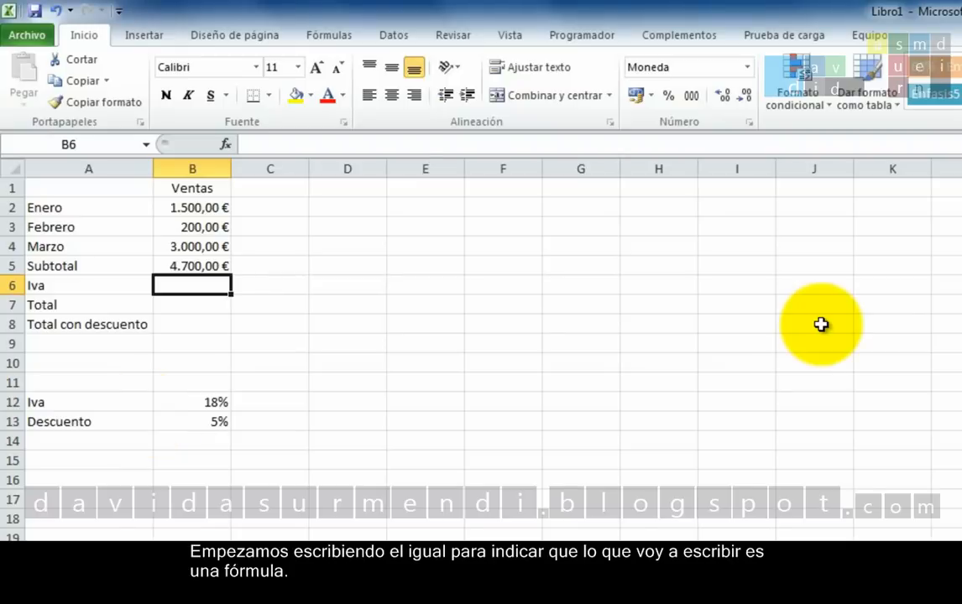
# - Enter the Iva formula =B5*B12 in cell B6, multiplying the subtotal by the tax rate
pyautogui.write('=')
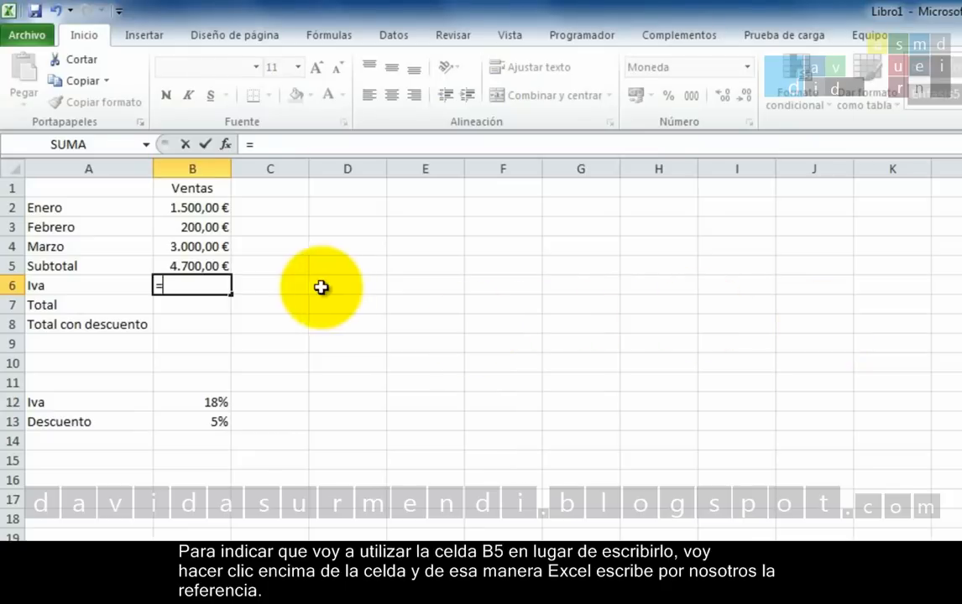
pyautogui.click(219, 267)
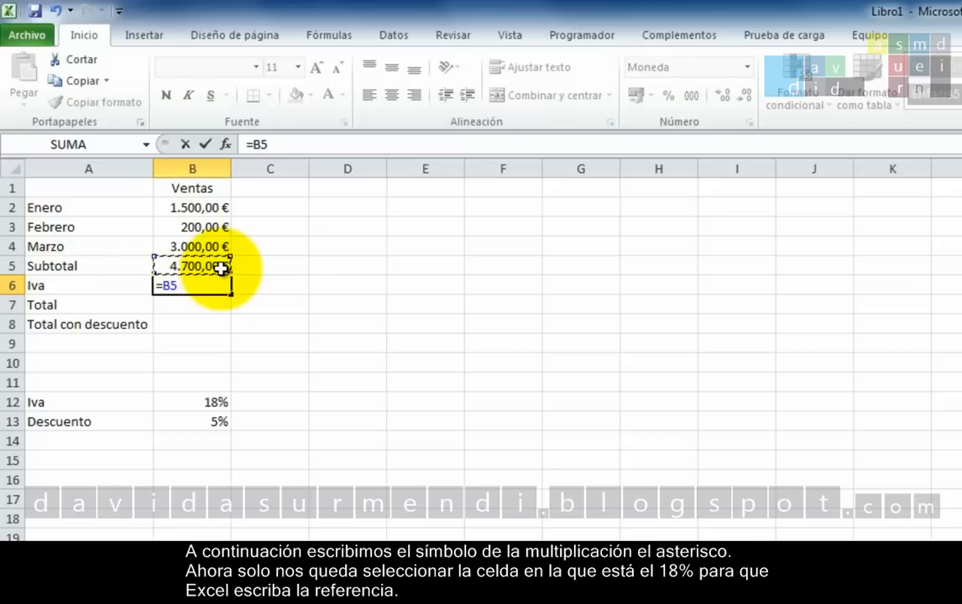
pyautogui.write('*')
pyautogui.click(181, 396)
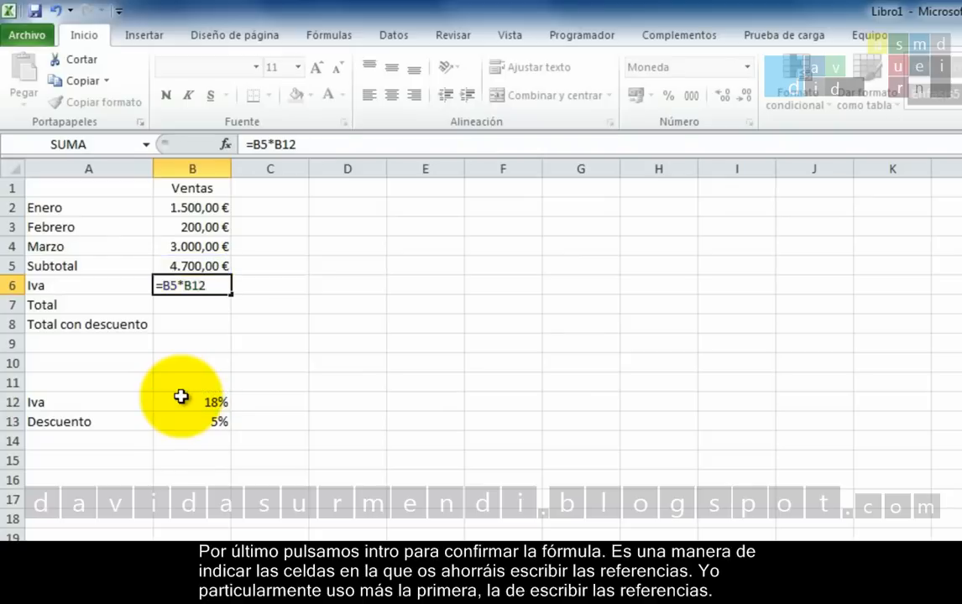
pyautogui.press('Return')
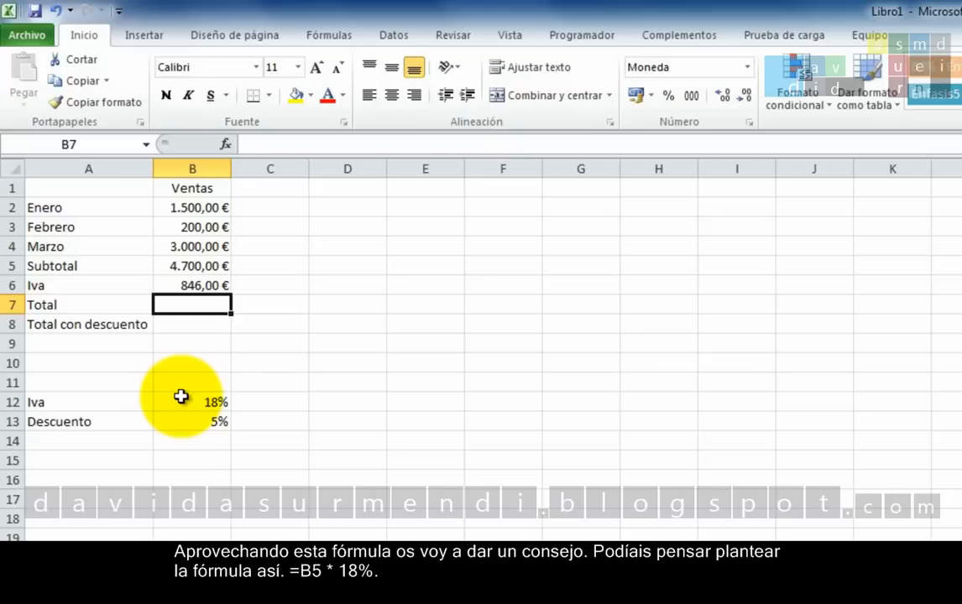
# - Change the Iva formula in B6 to =B5*18%, replacing the B12 reference with the literal rate
pyautogui.click(202, 285)
pyautogui.doubleClick(215, 285)
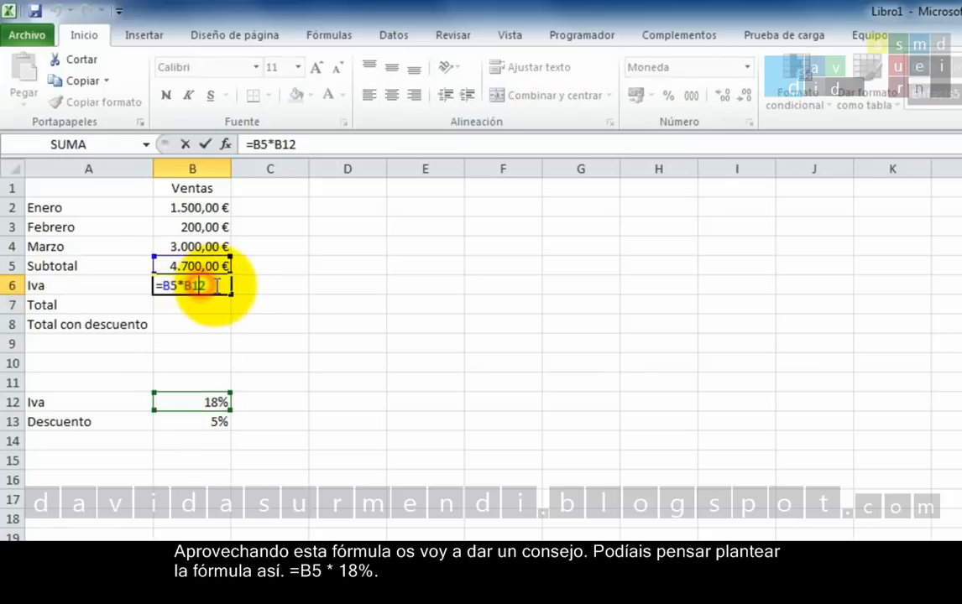
pyautogui.press('BackSpace')
pyautogui.press('BackSpace')
pyautogui.press('BackSpace')
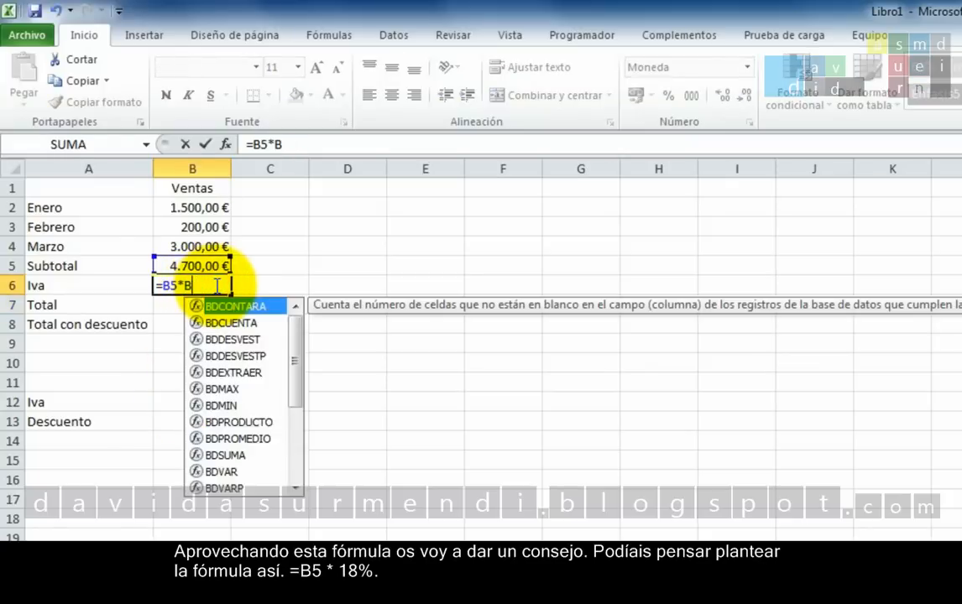
pyautogui.write('18')
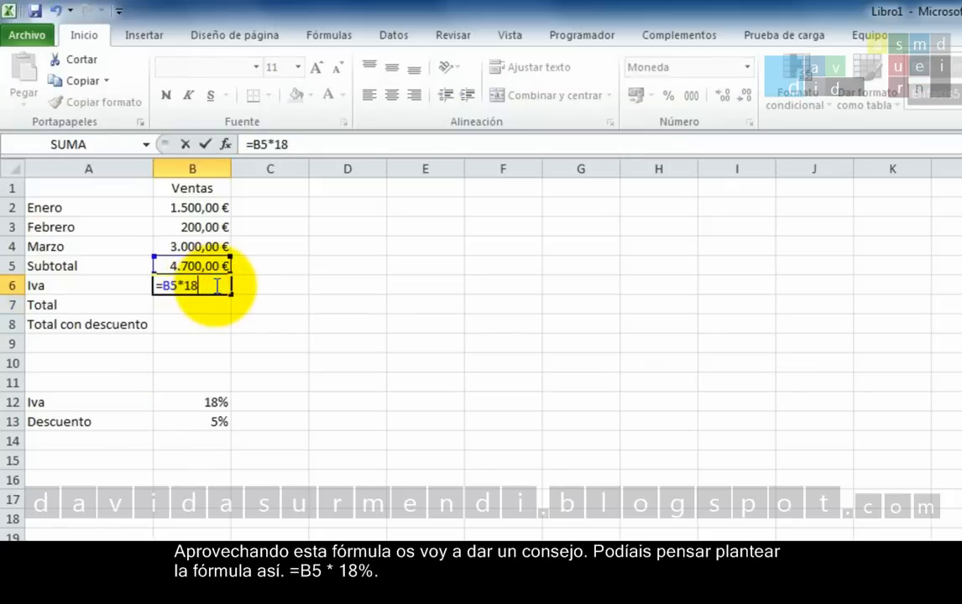
pyautogui.write('%')
pyautogui.press('Return')
# - Change the Iva formula in B6 to =B5*B12, replacing the literal 18% with a reference to the rate cell
pyautogui.click(215, 285)
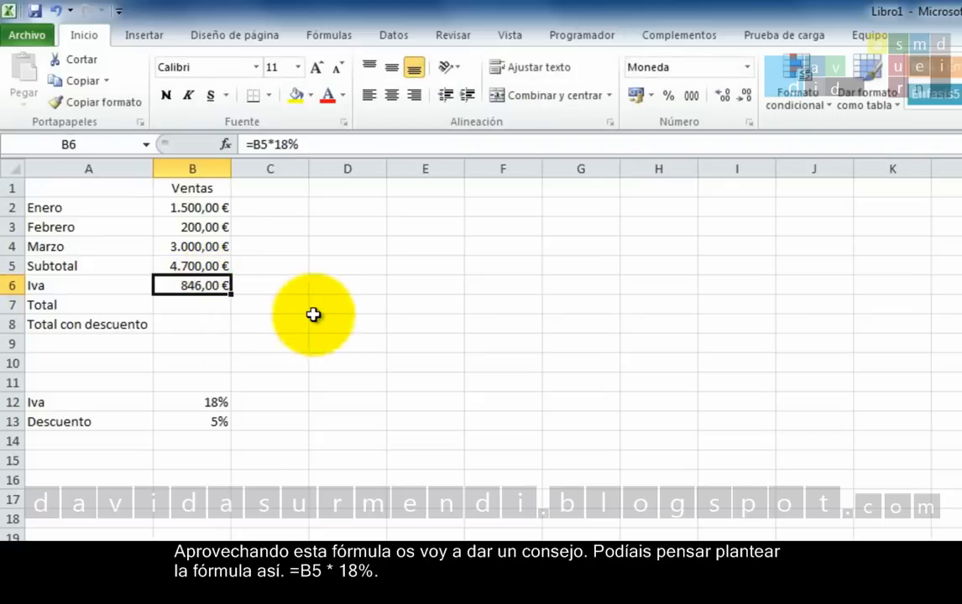
pyautogui.press('F2')
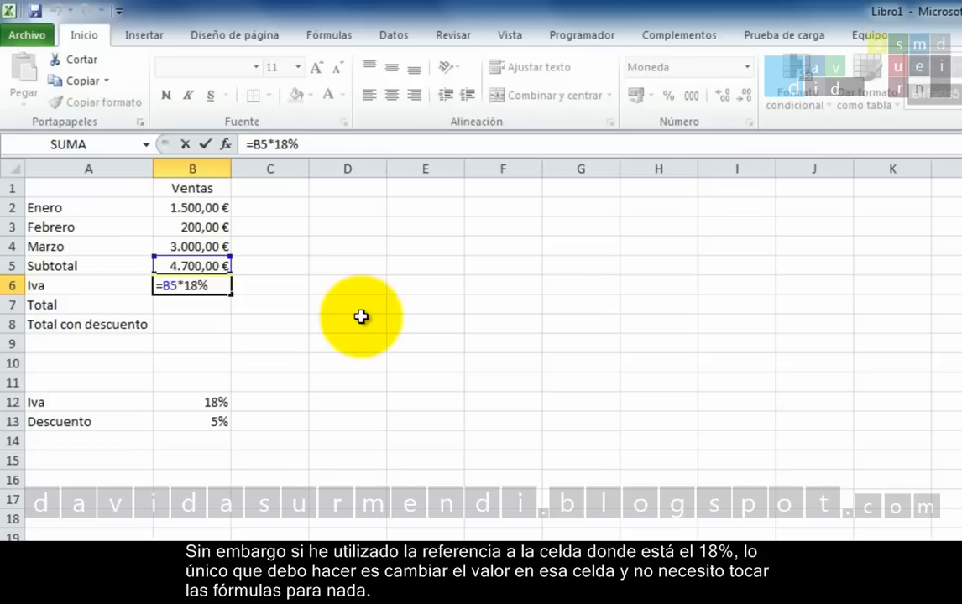
pyautogui.press('BackSpace')
pyautogui.press('BackSpace')
pyautogui.press('BackSpace')
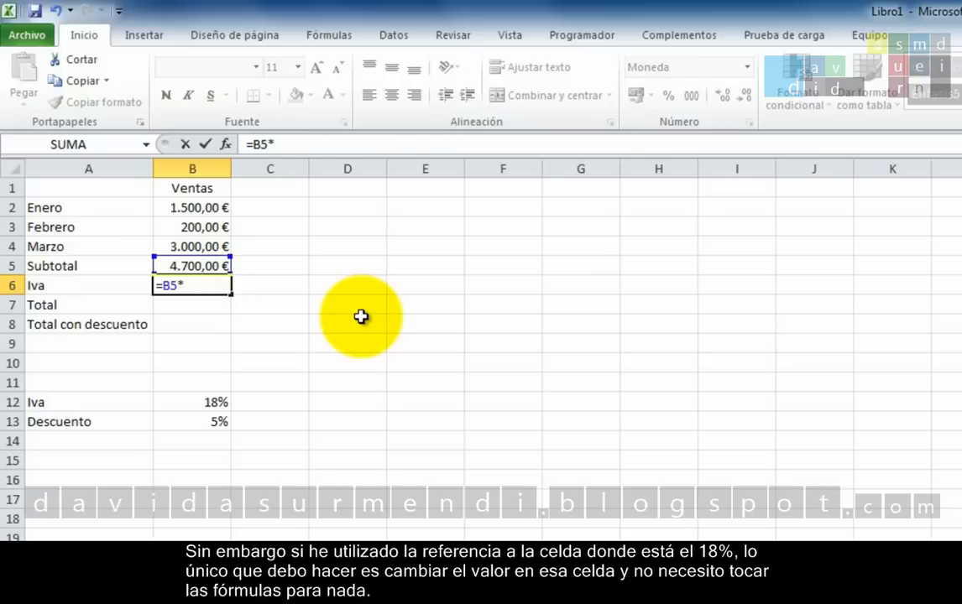
pyautogui.click(220, 401)
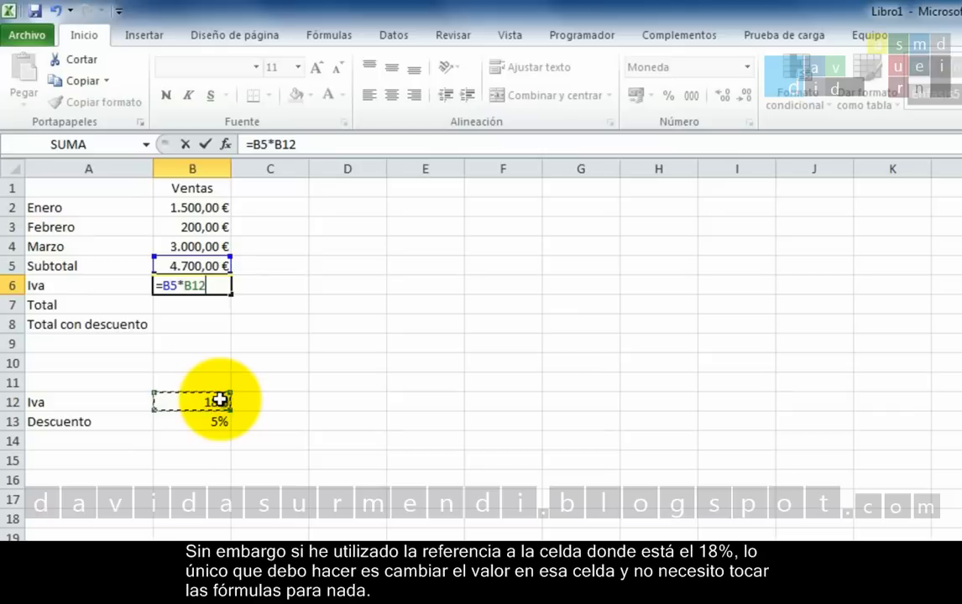
pyautogui.press('Return')
# - Set the Iva rate in cell B12 to 20% to test how the Iva formula responds
pyautogui.click(220, 400)
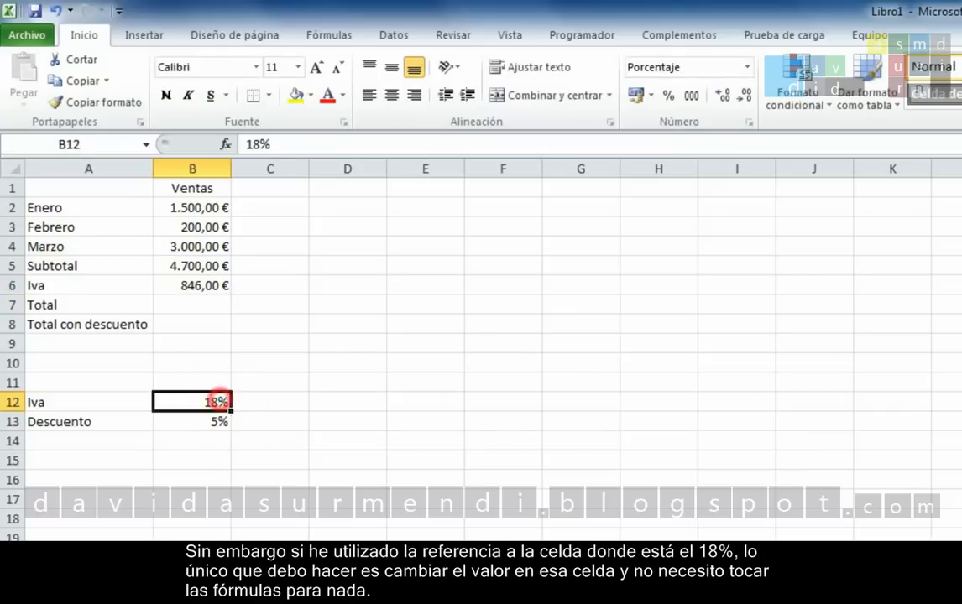
pyautogui.write('20')
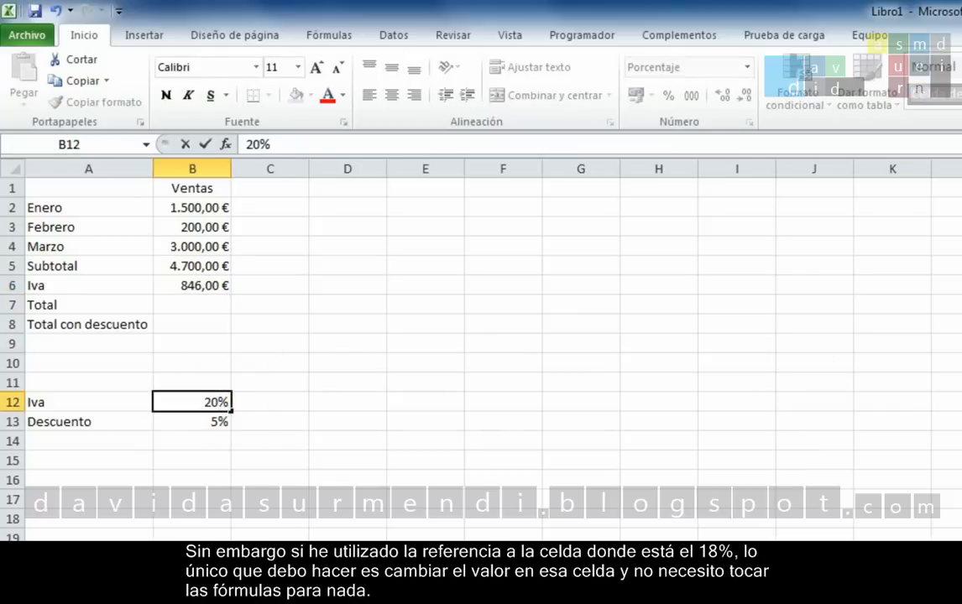
pyautogui.press('Return')
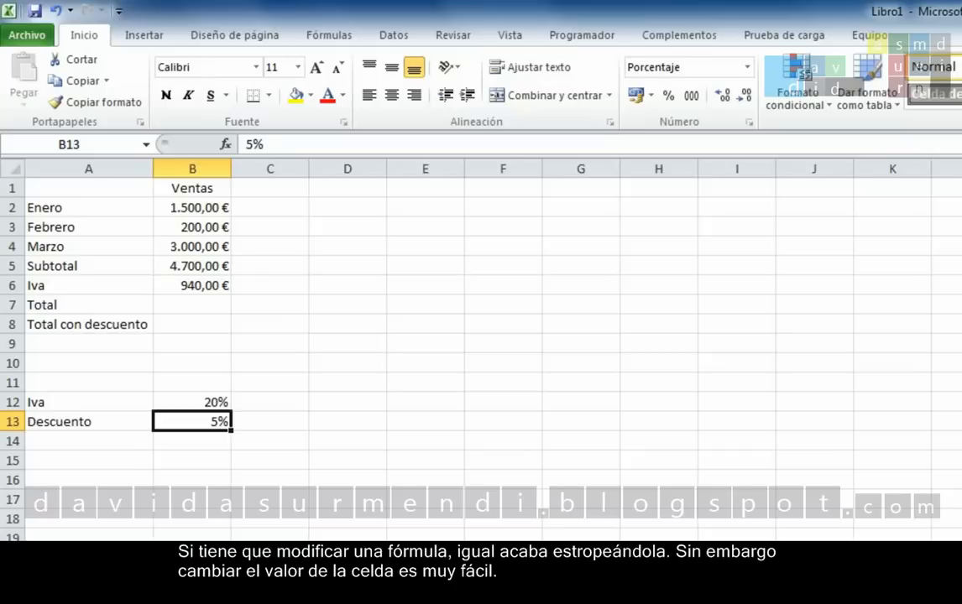
# - Restore the Iva rate in B12 to 18% and check the cell references in the Iva formula in B6
pyautogui.click(200, 401)
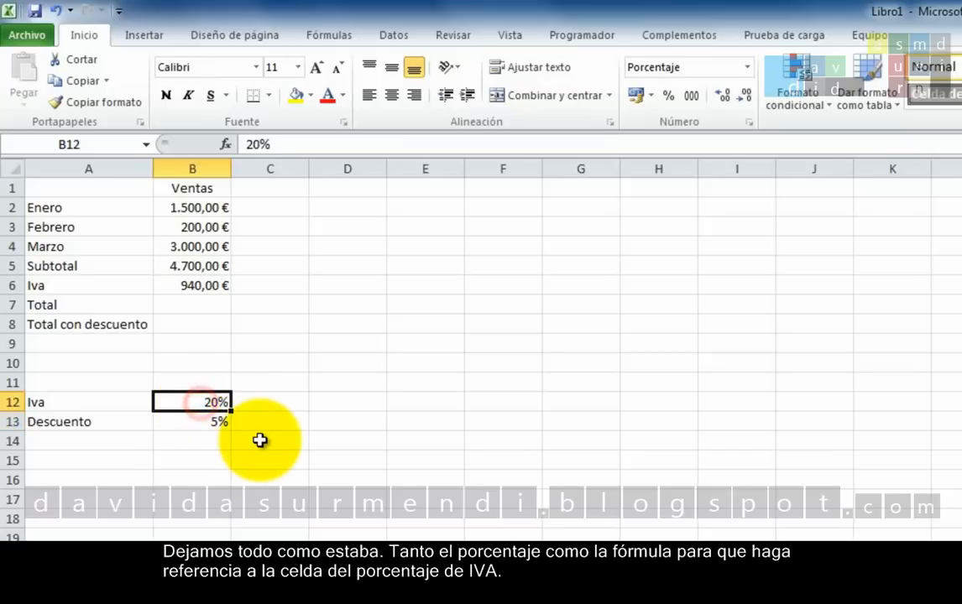
pyautogui.write('18')
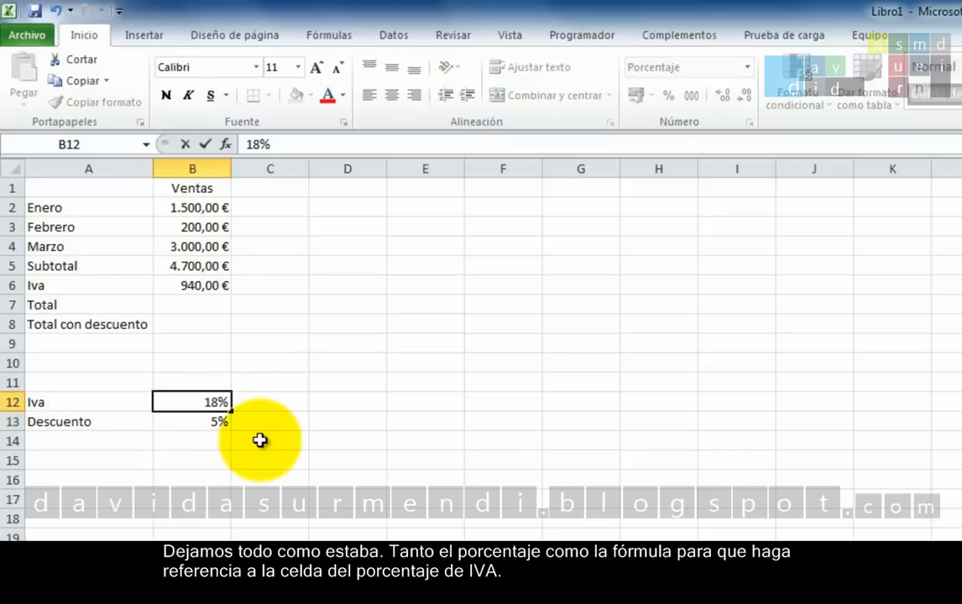
pyautogui.press('Return')
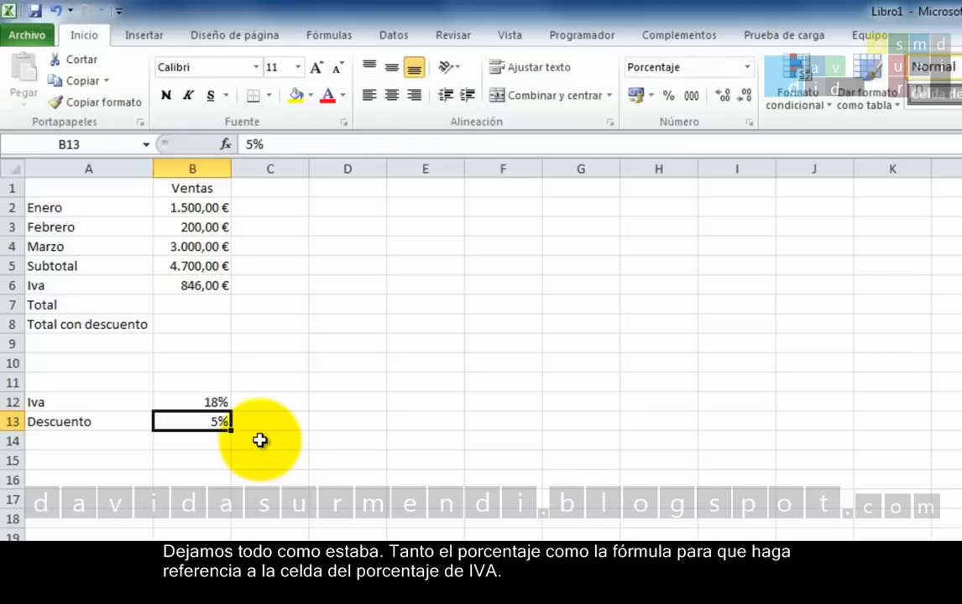
pyautogui.doubleClick(189, 286)
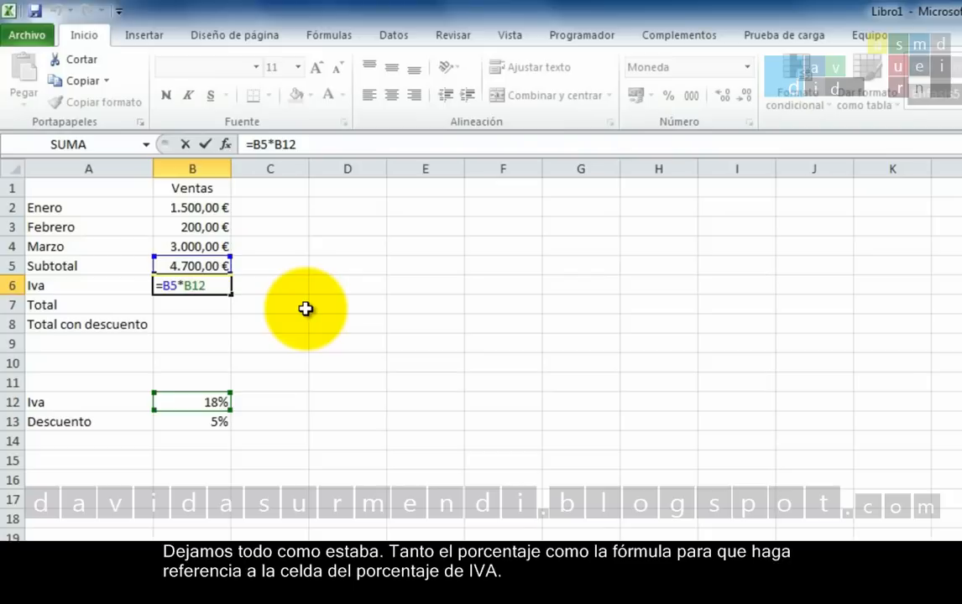
pyautogui.press('Return')
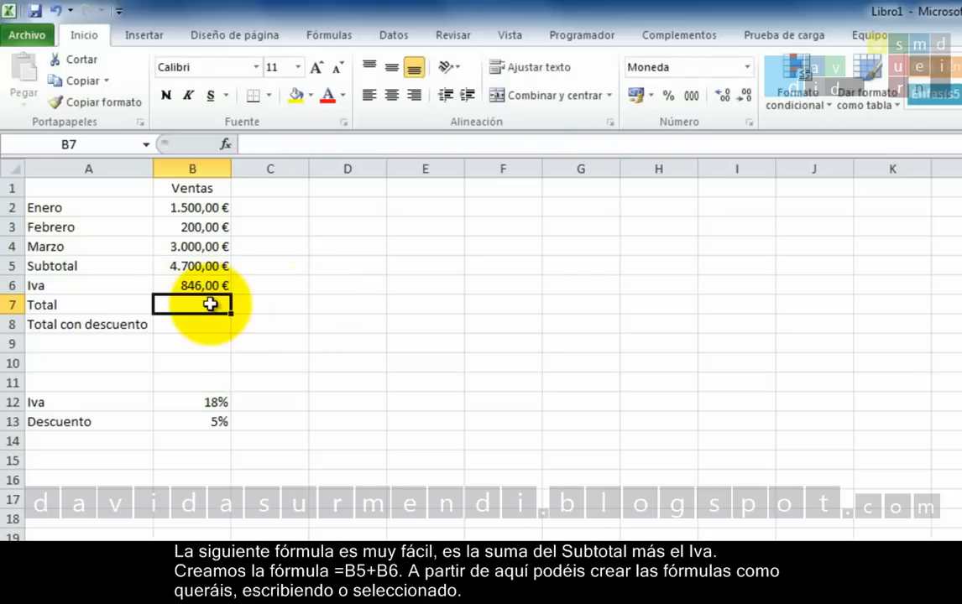
# - Enter the Total formula =B5+B6 in cell B7 to add the subtotal and the Iva
pyautogui.write('=')
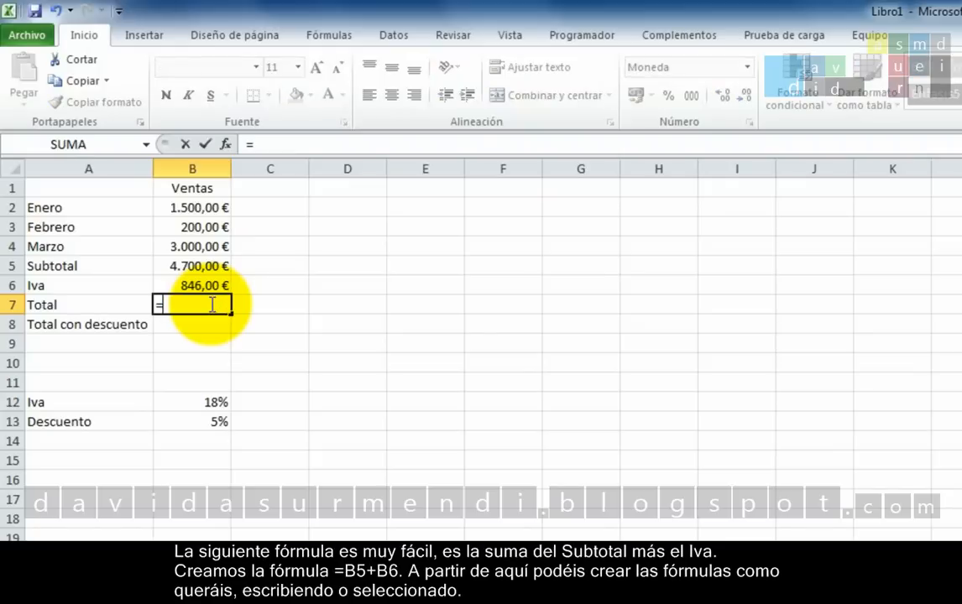
pyautogui.click(195, 266)
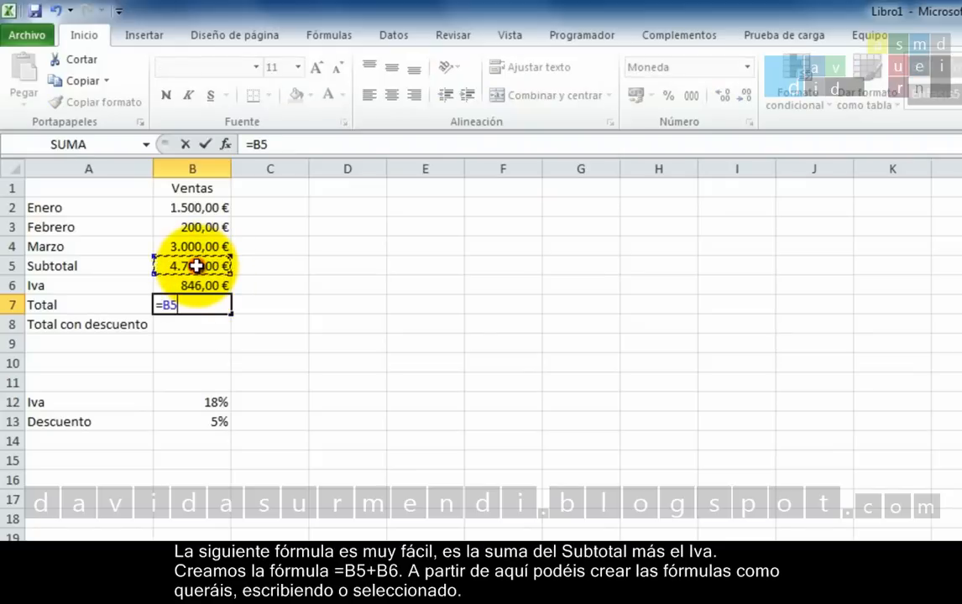
pyautogui.write('+')
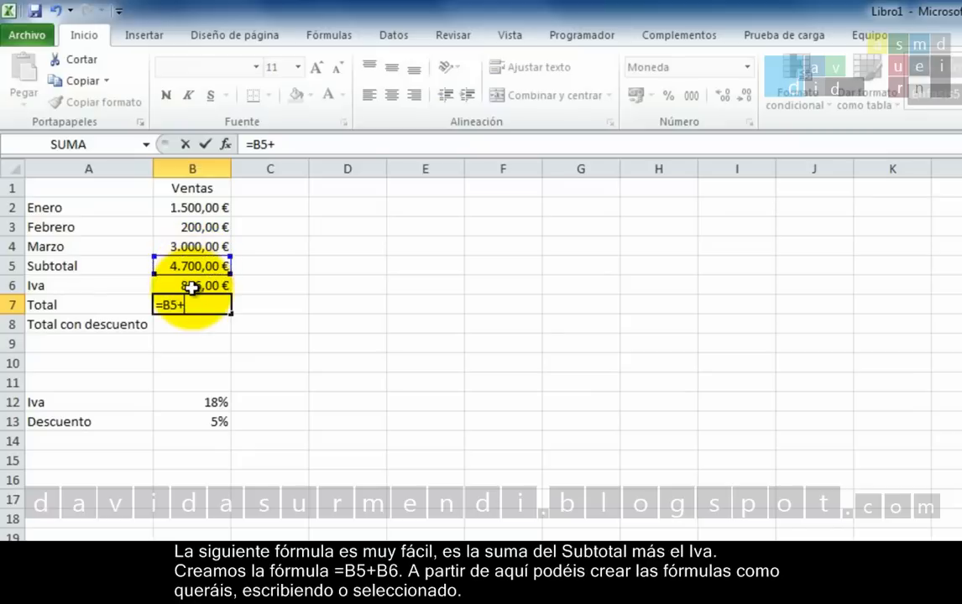
pyautogui.click(191, 286)
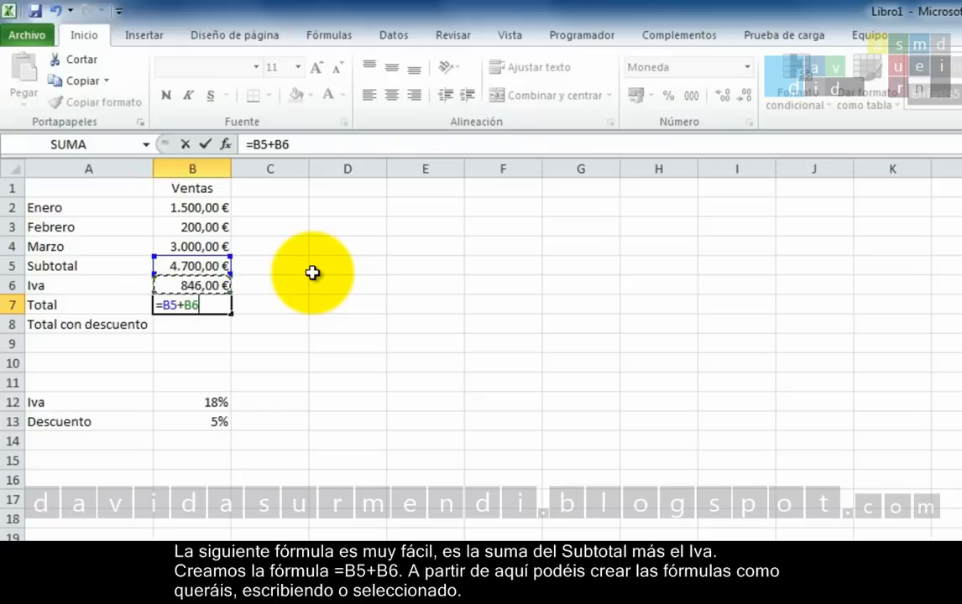
pyautogui.press('Return')
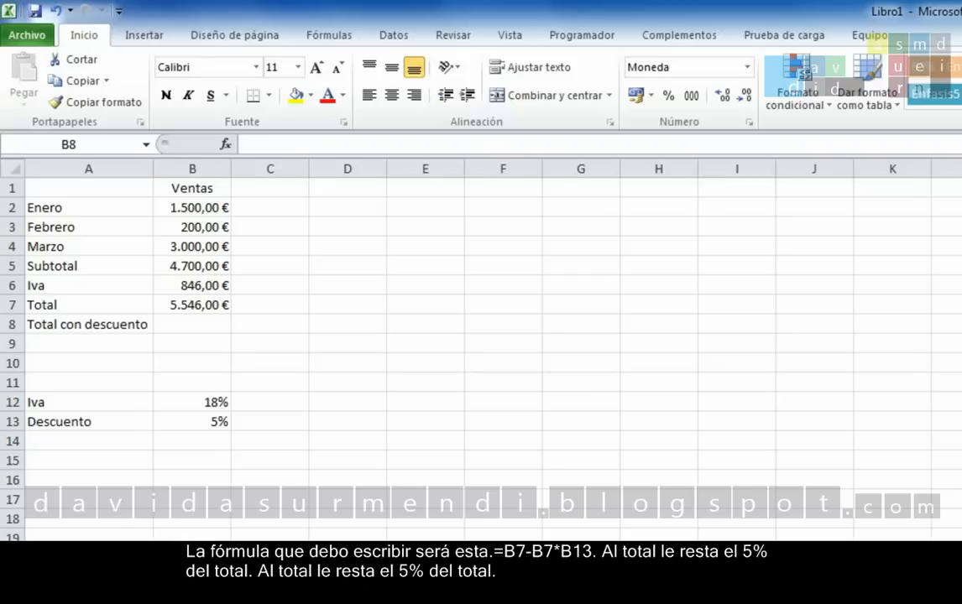
# - Enter the Total con descuento formula =B7-B7*B13 in cell B8, subtracting the discount from the total
pyautogui.click(190, 323)
pyautogui.write('=')
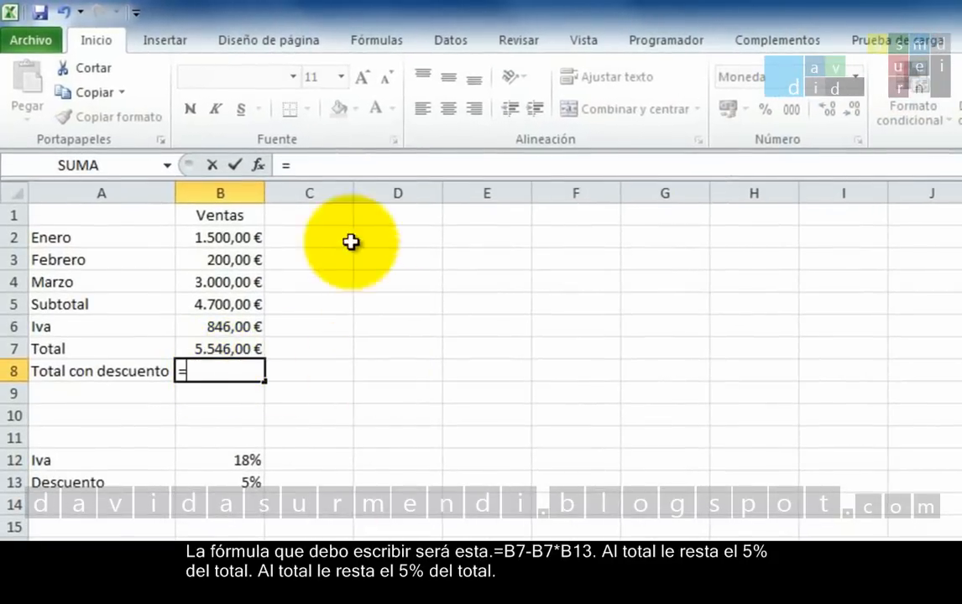
pyautogui.click(238, 353)
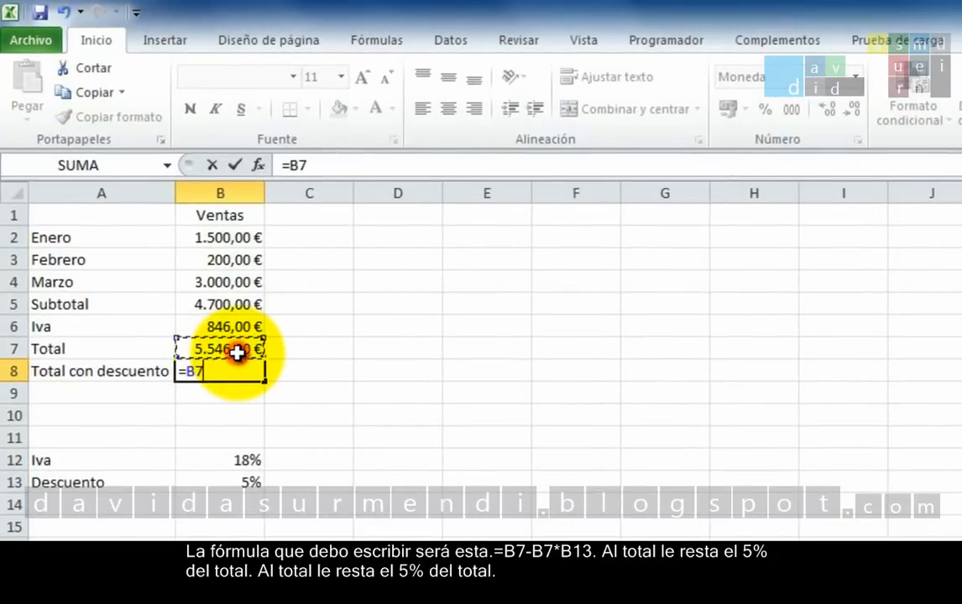
pyautogui.write('-')
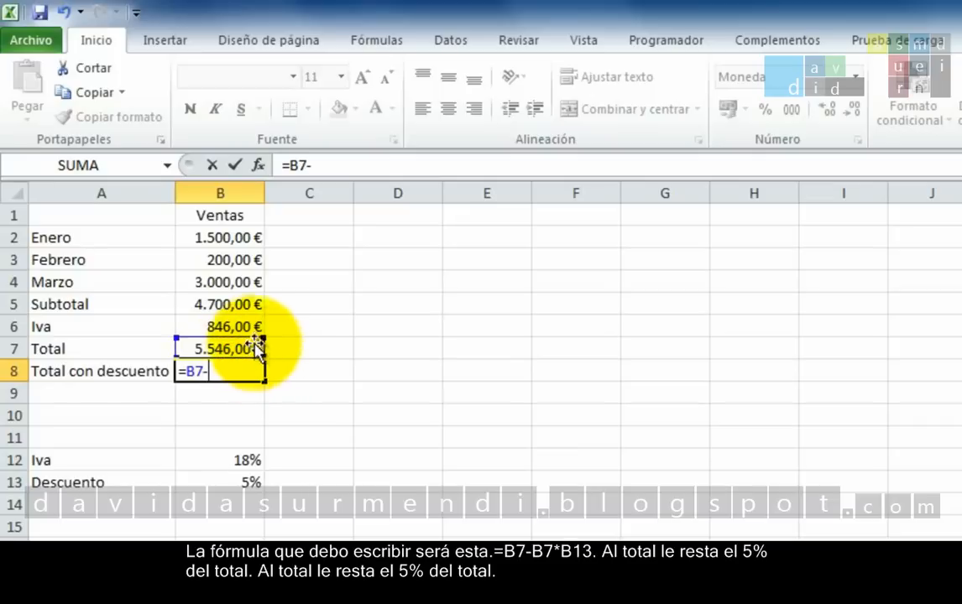
pyautogui.click(224, 347)
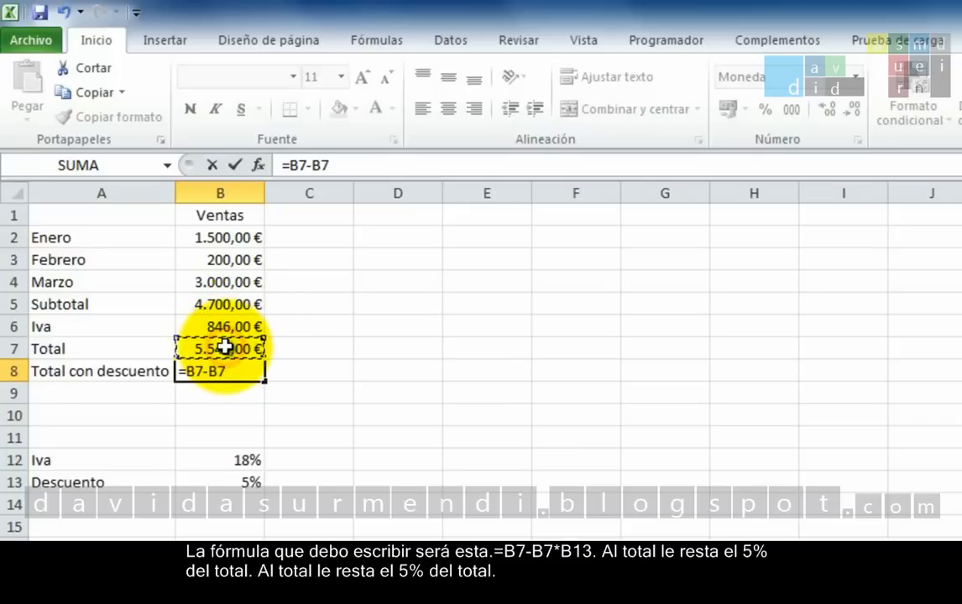
pyautogui.write('*')
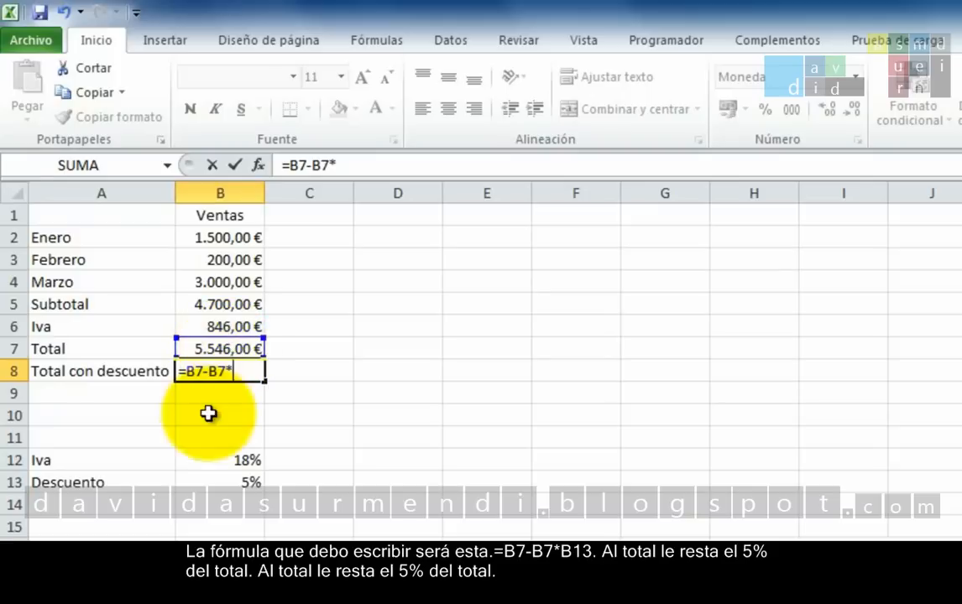
pyautogui.click(228, 480)
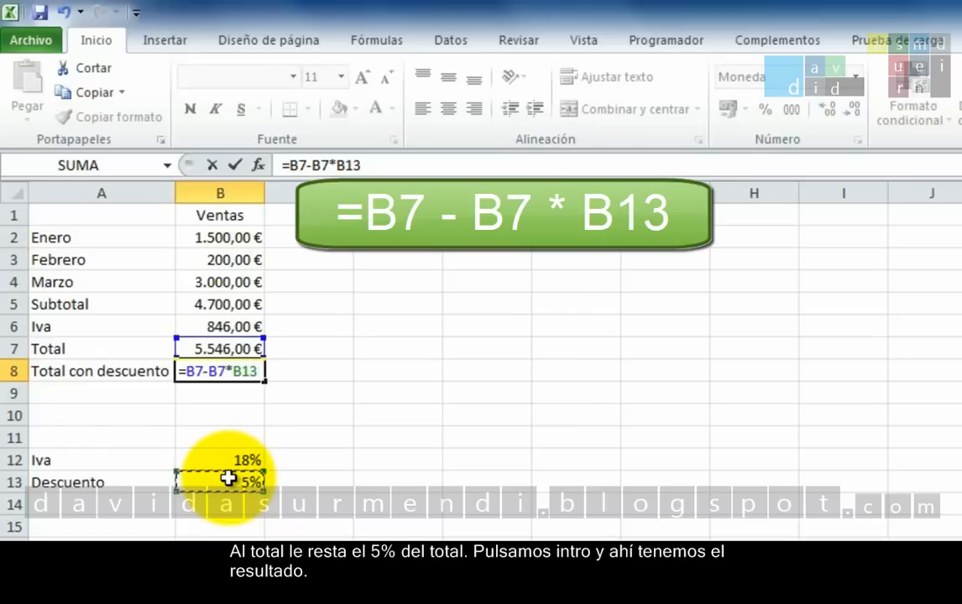
pyautogui.press('Return')
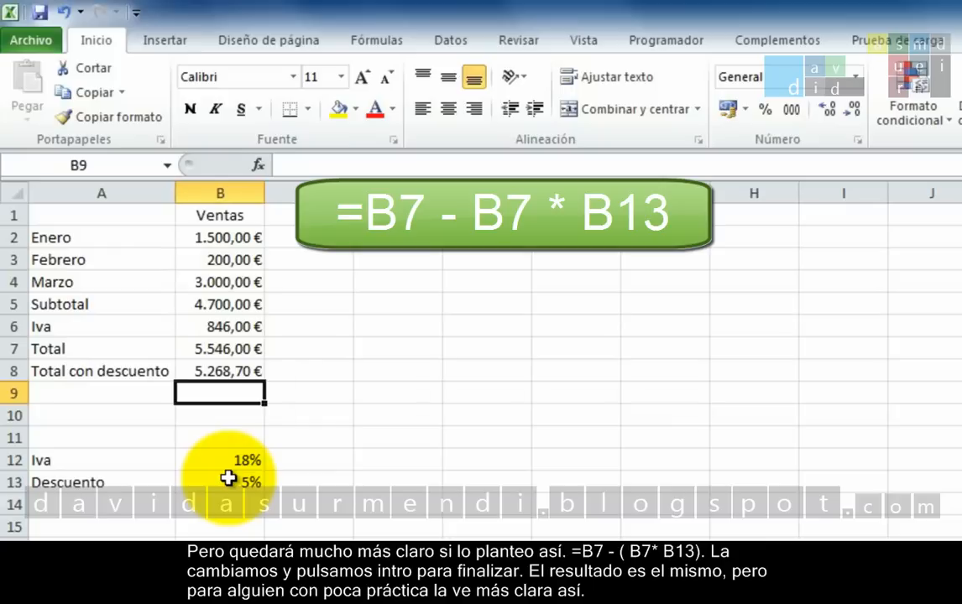
# - Add parentheses around the discount product in the B8 formula so it reads =B7-(B7*B13), and review the formula
pyautogui.doubleClick(242, 376)
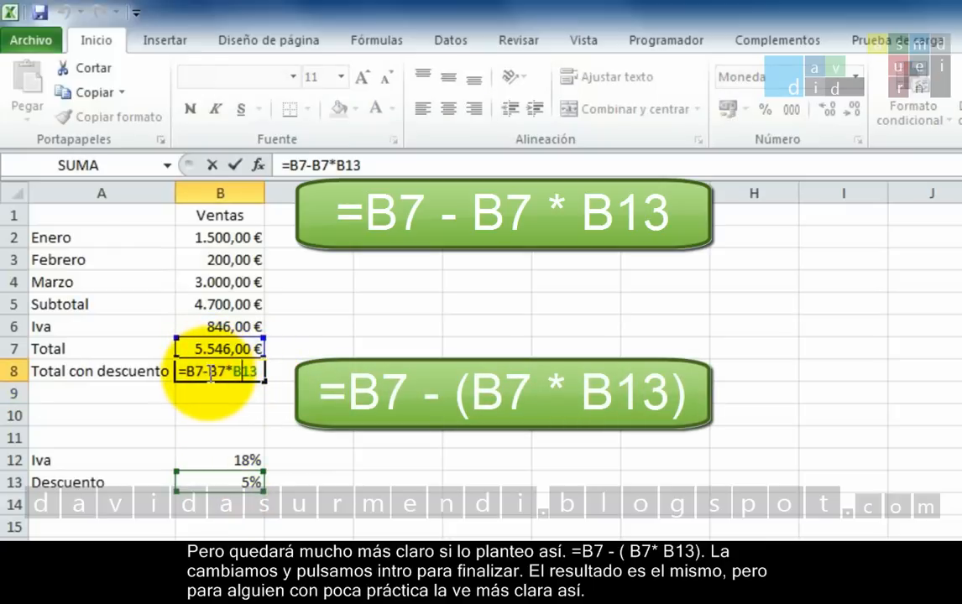
pyautogui.click(206, 372)
pyautogui.write('(')
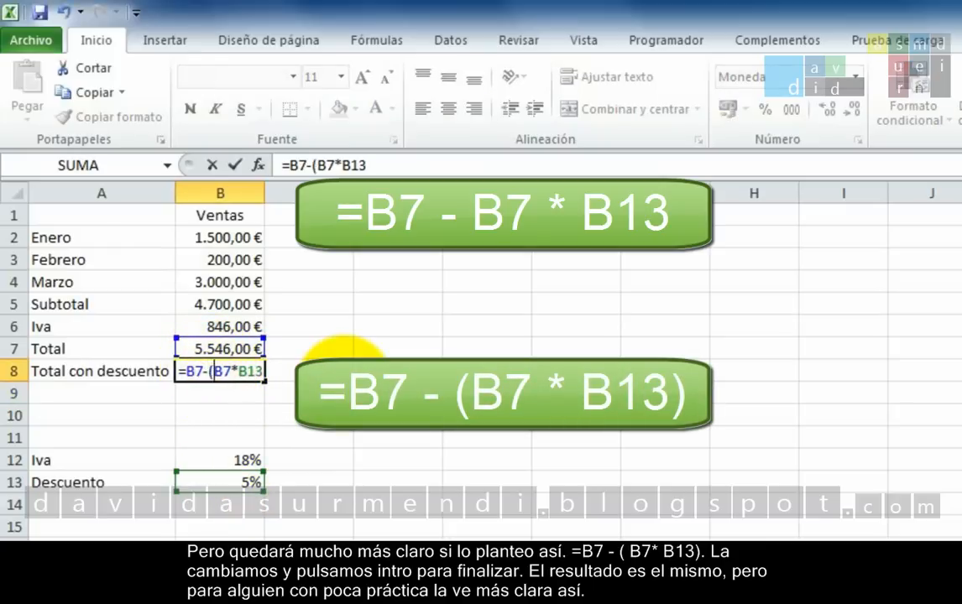
pyautogui.click(278, 375)
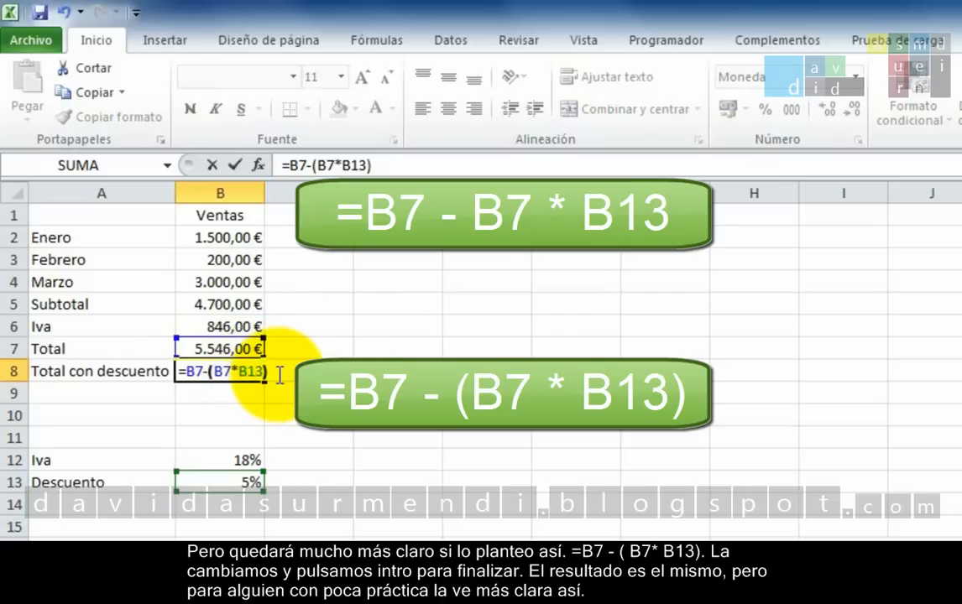
pyautogui.write(')')
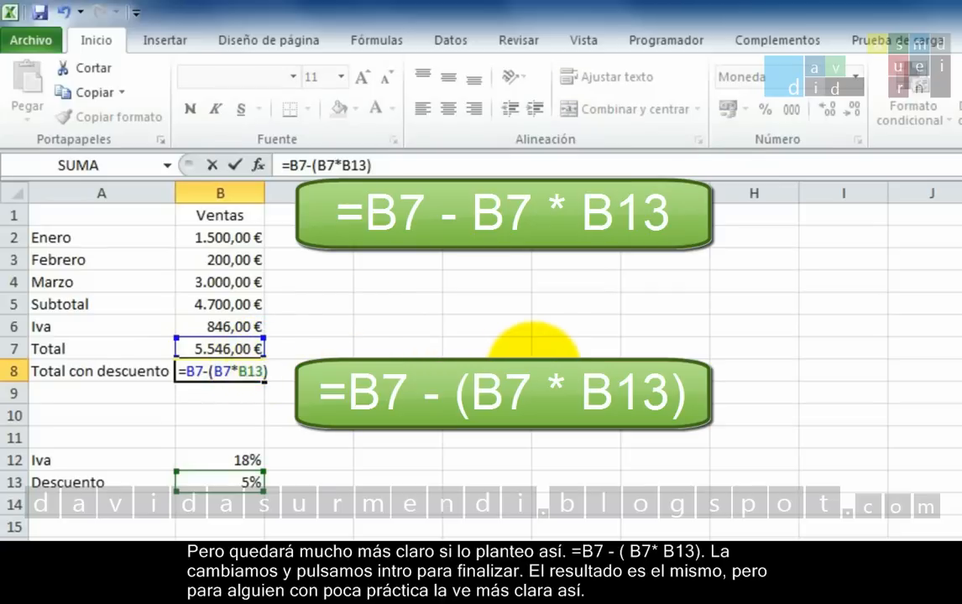
pyautogui.press('Return')
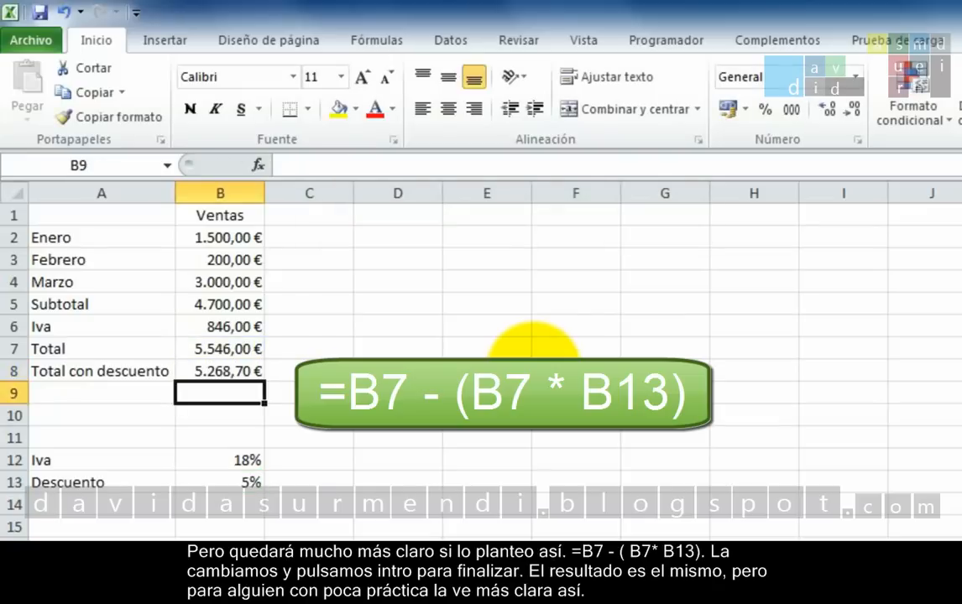
pyautogui.press('Up')
pyautogui.press('F2')
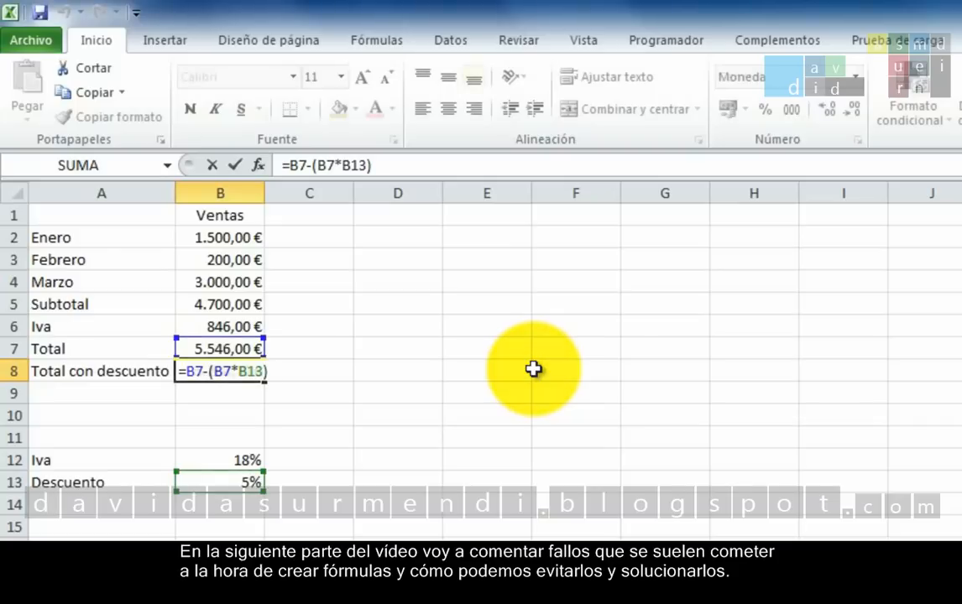
pyautogui.press('Return')
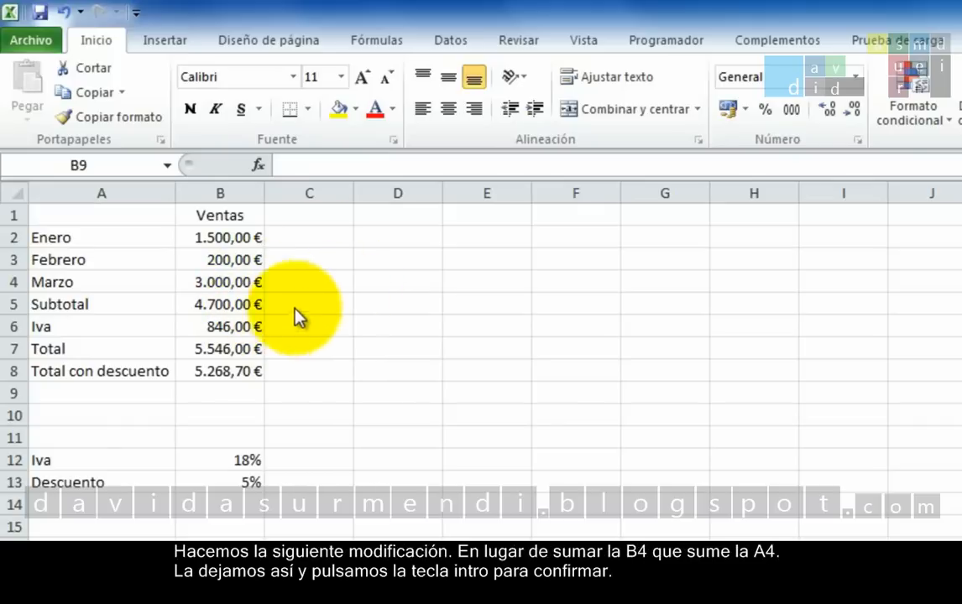
# - Change the Subtotal formula in B5 to =B2 + B3 + A4 so it adds A4 instead of B4
pyautogui.click(219, 302)
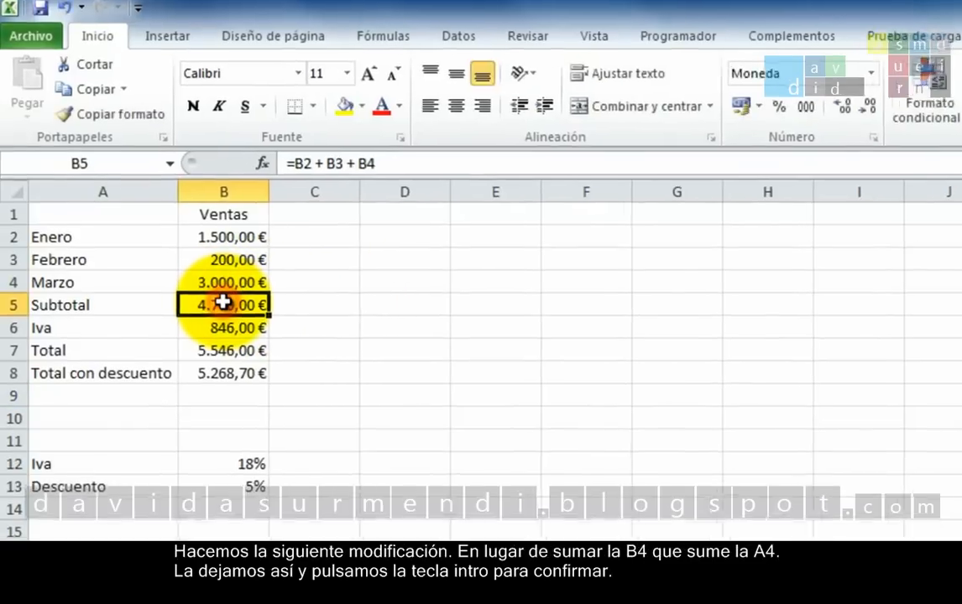
pyautogui.doubleClick(222, 302)
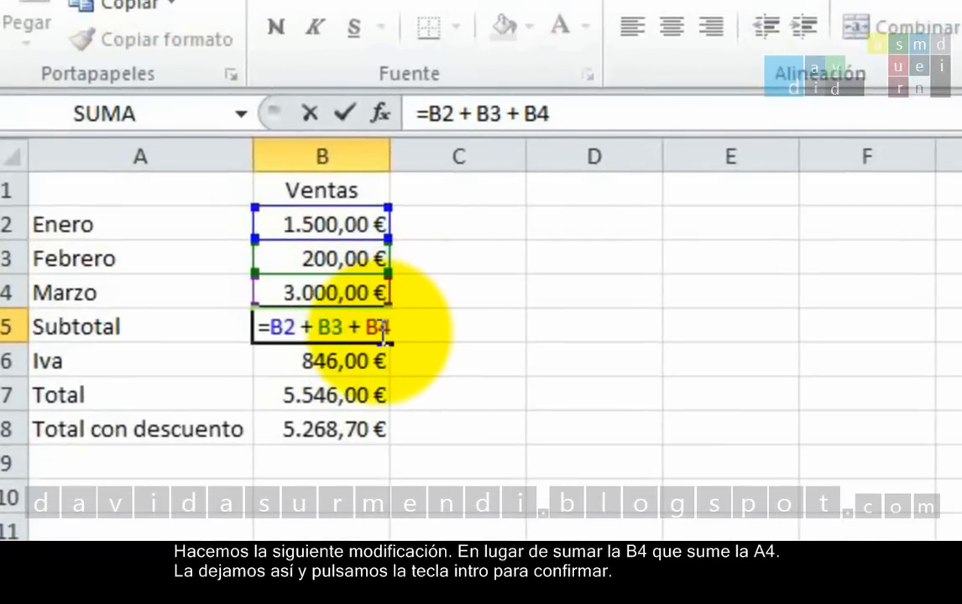
pyautogui.click(378, 330)
pyautogui.press('BackSpace')
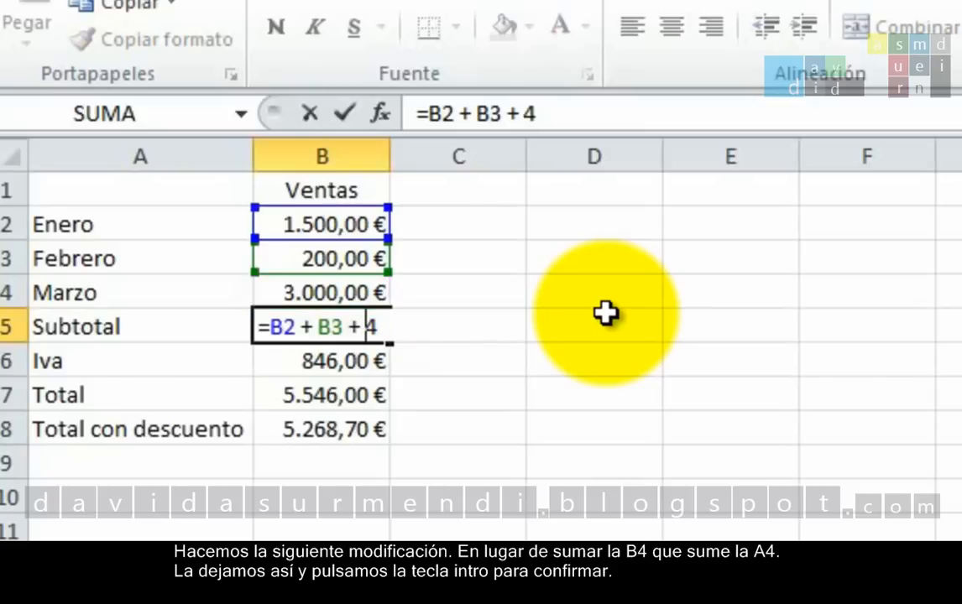
pyautogui.write('A')
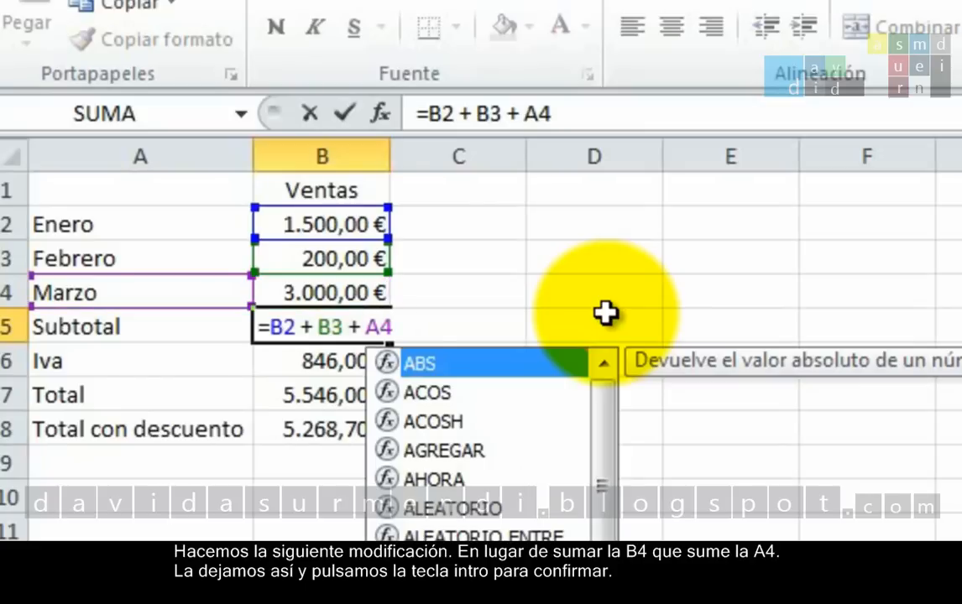
pyautogui.press('Return')
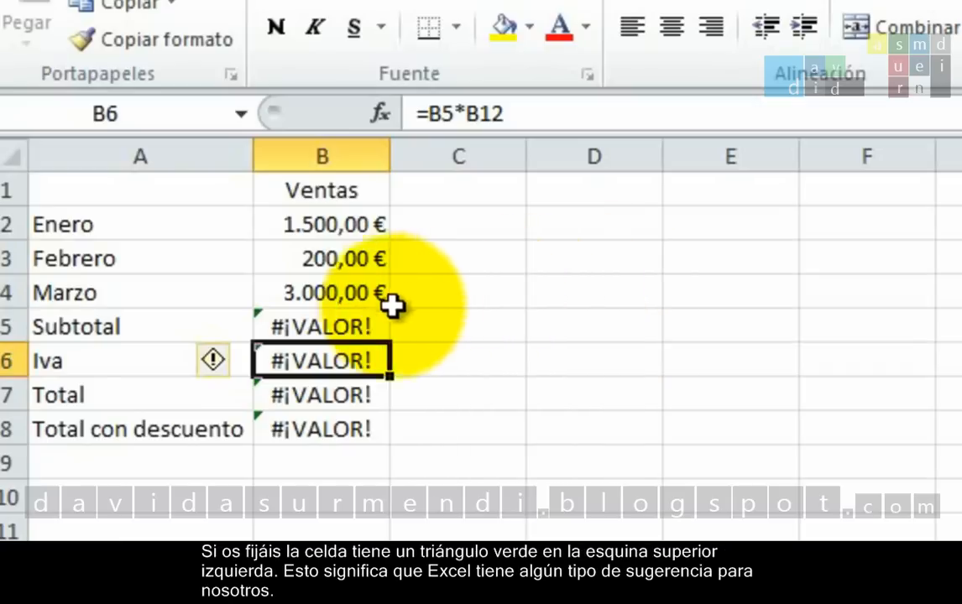
# - Check the error warning on Subtotal cell B5 and open the help about this error
pyautogui.click(280, 325)
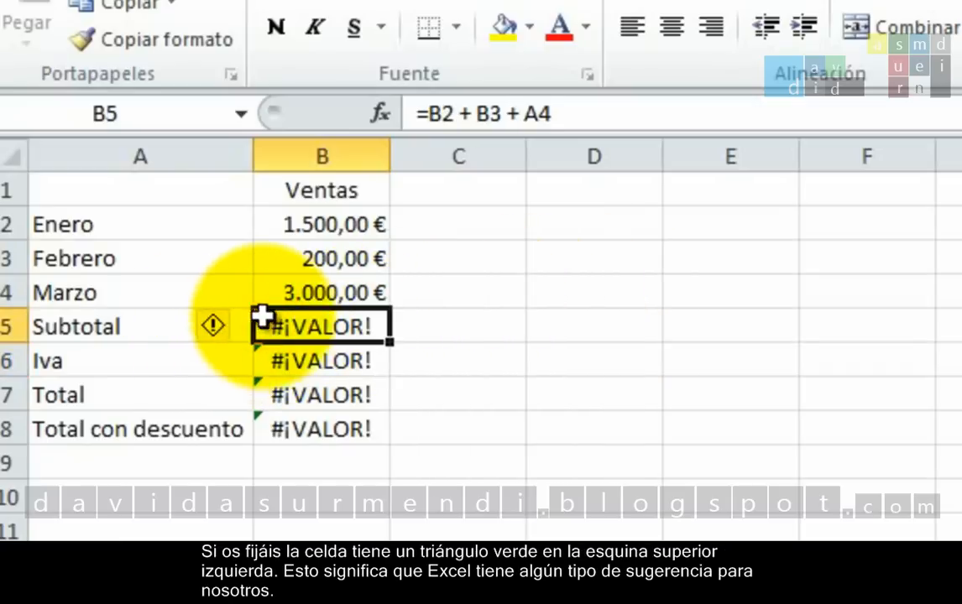
pyautogui.click(426, 314)
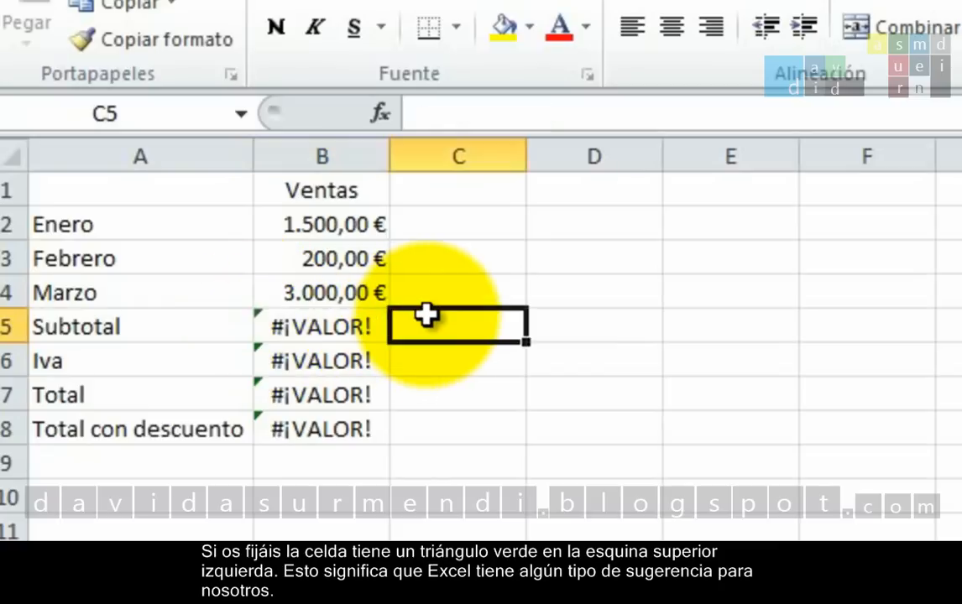
pyautogui.click(270, 326)
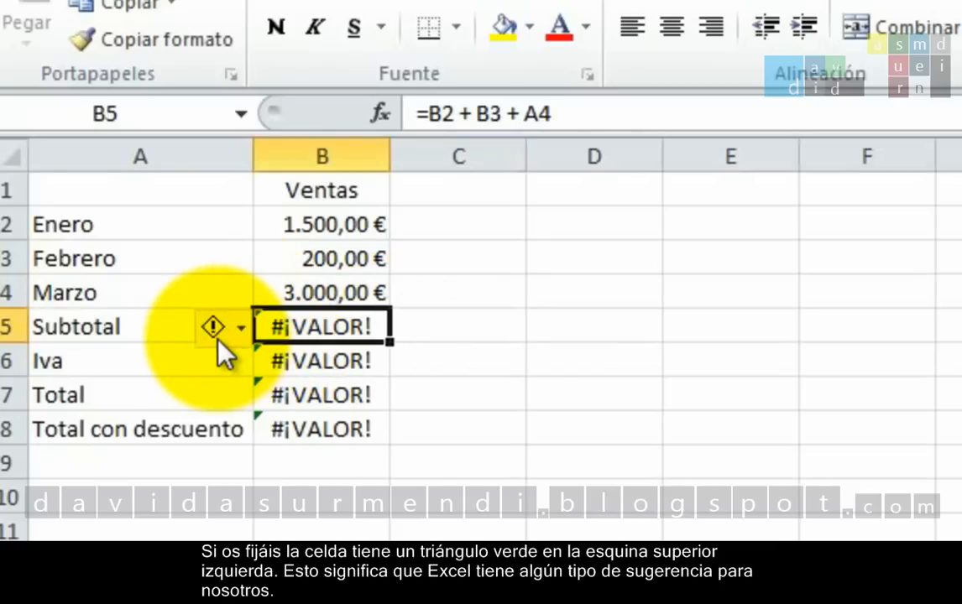
pyautogui.moveTo(217, 340)
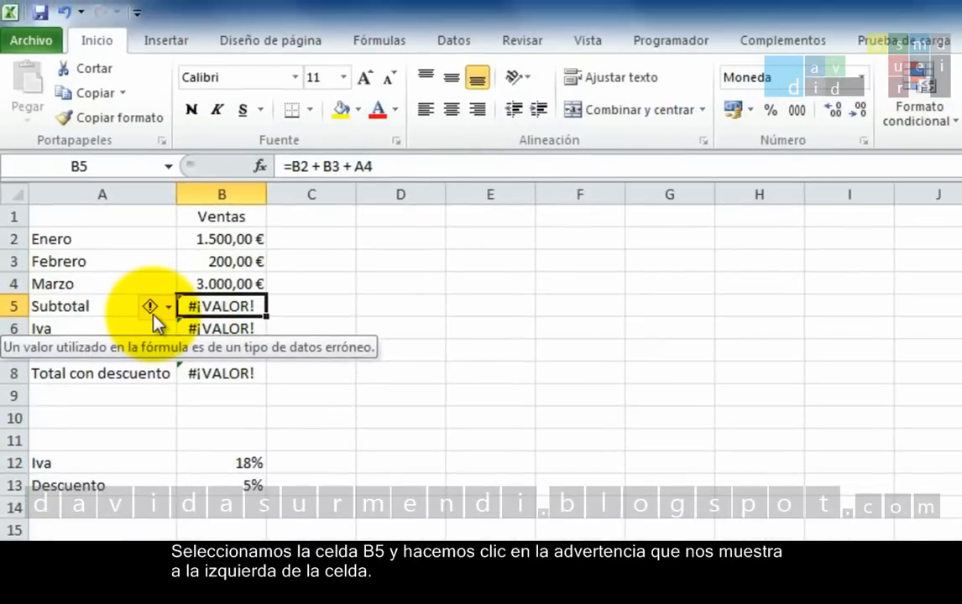
pyautogui.click(153, 315)
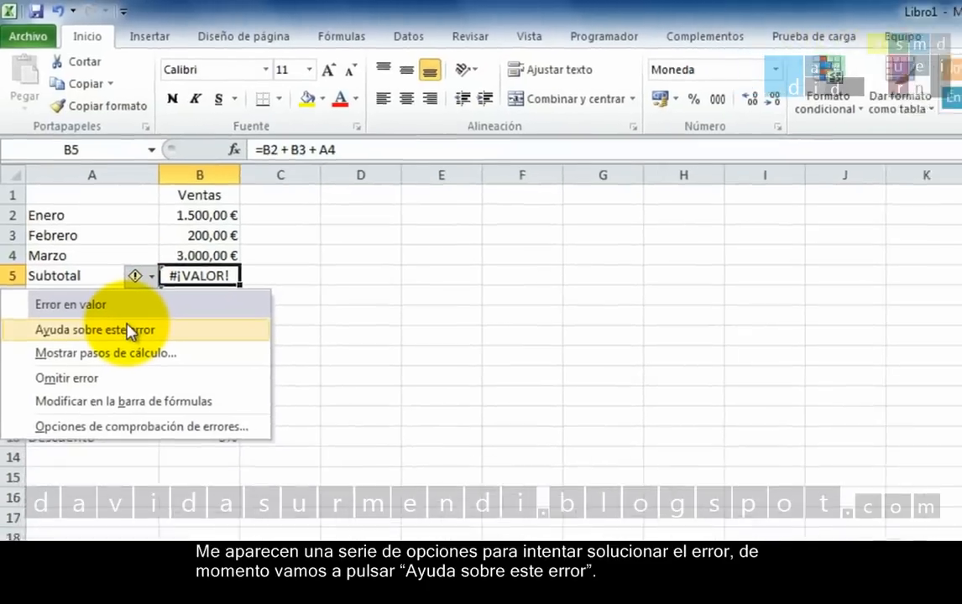
pyautogui.click(144, 361)
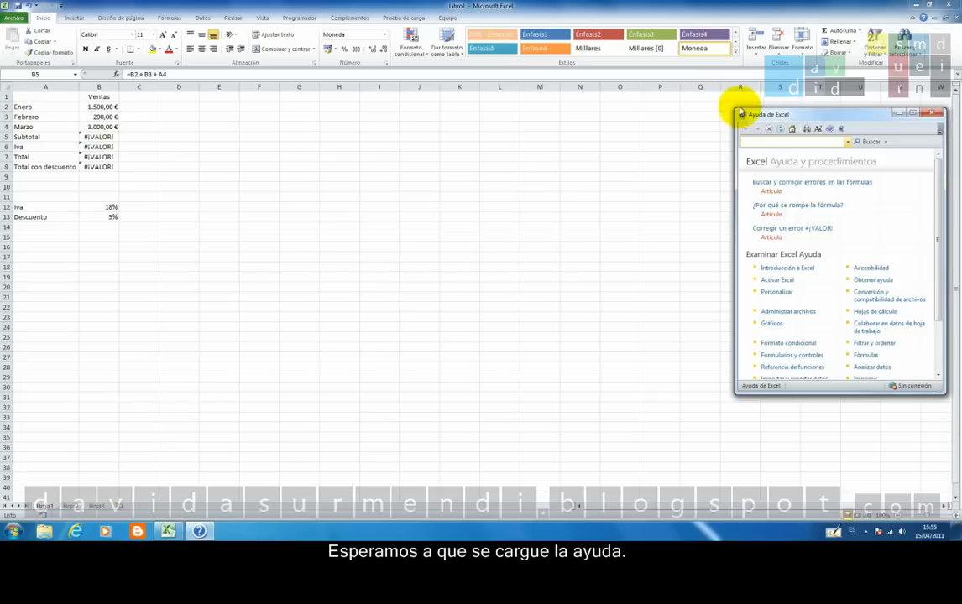
# - Read the help article "Corregir un error #¡VALOR!" in a maximized window, then close the help
pyautogui.moveTo(779, 114); pyautogui.dragTo(358, 127)
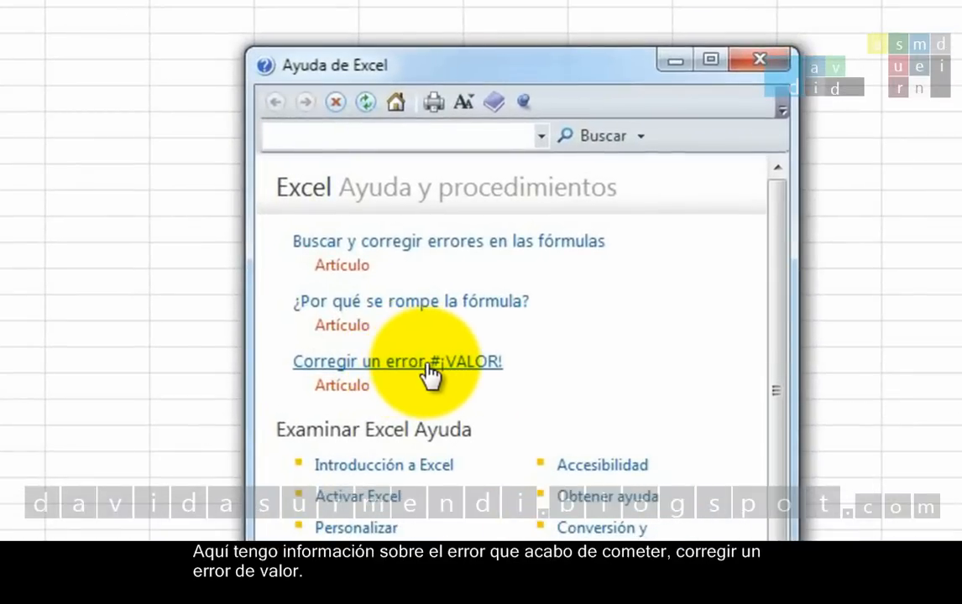
pyautogui.click(429, 372)
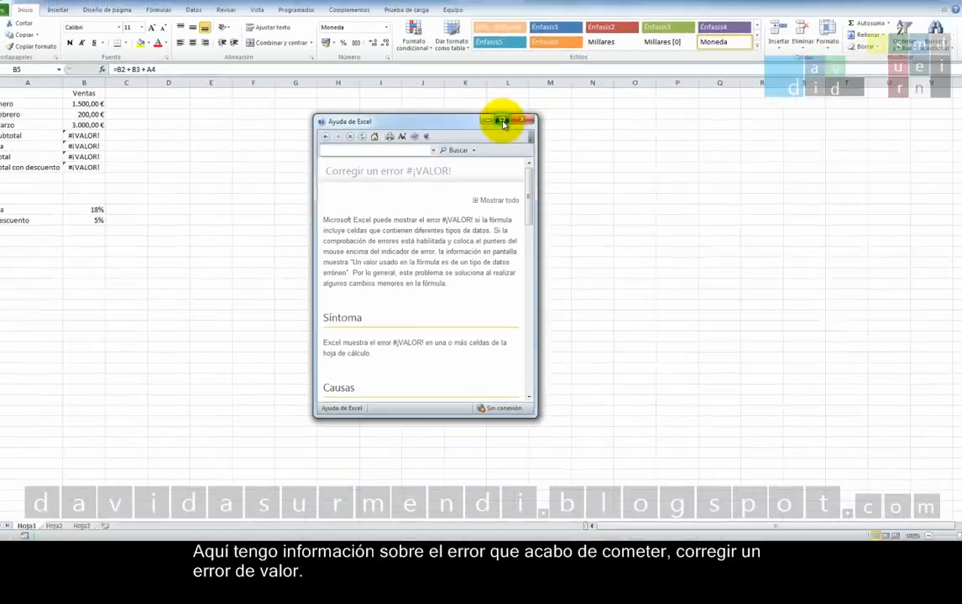
pyautogui.click(502, 122)
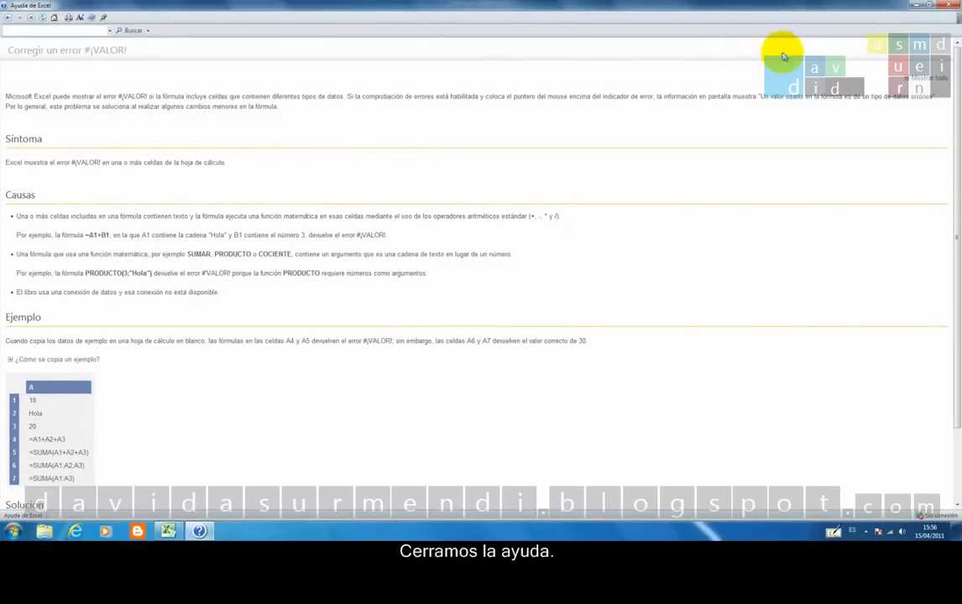
pyautogui.click(929, 5)
pyautogui.click(519, 125)
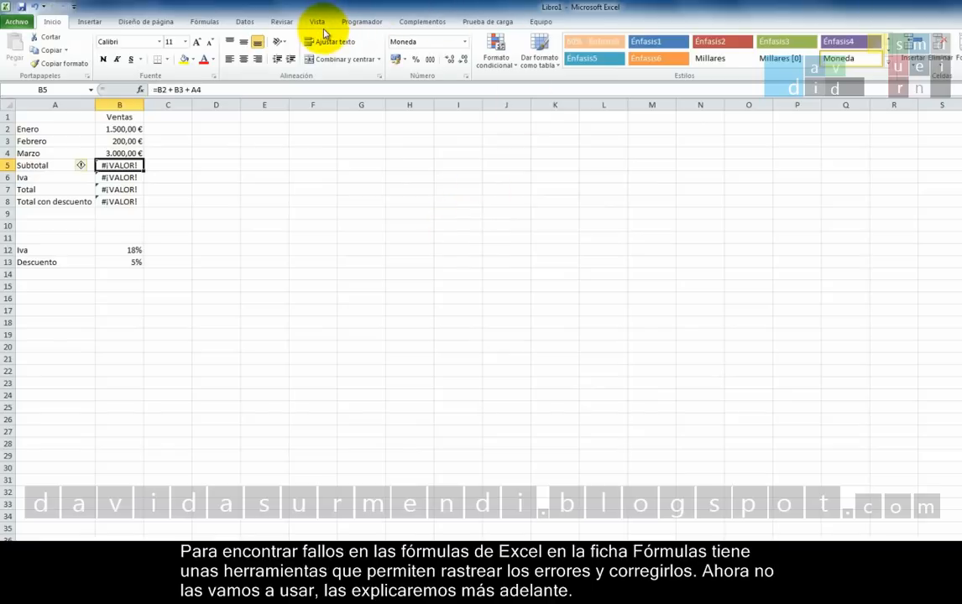
# - Look over the formula auditing tools, and correct the Subtotal formula in B5 to =B2 + B3 + B4
pyautogui.click(204, 21)
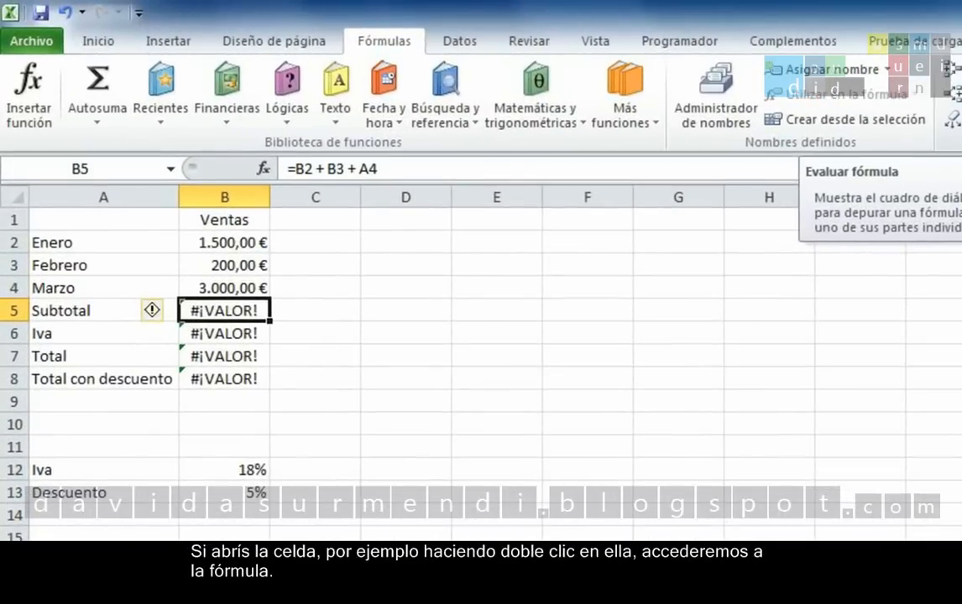
pyautogui.doubleClick(233, 310)
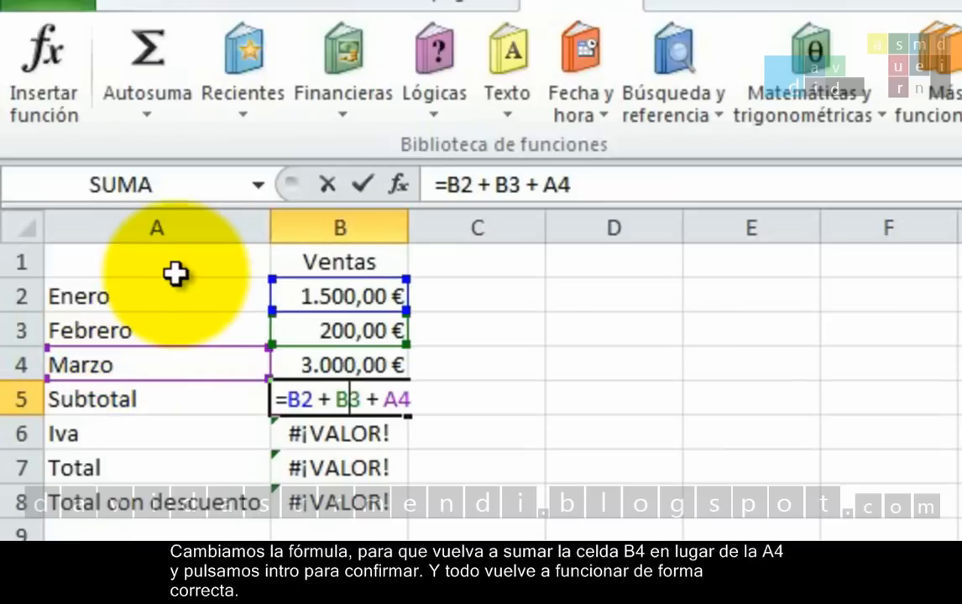
pyautogui.click(393, 401)
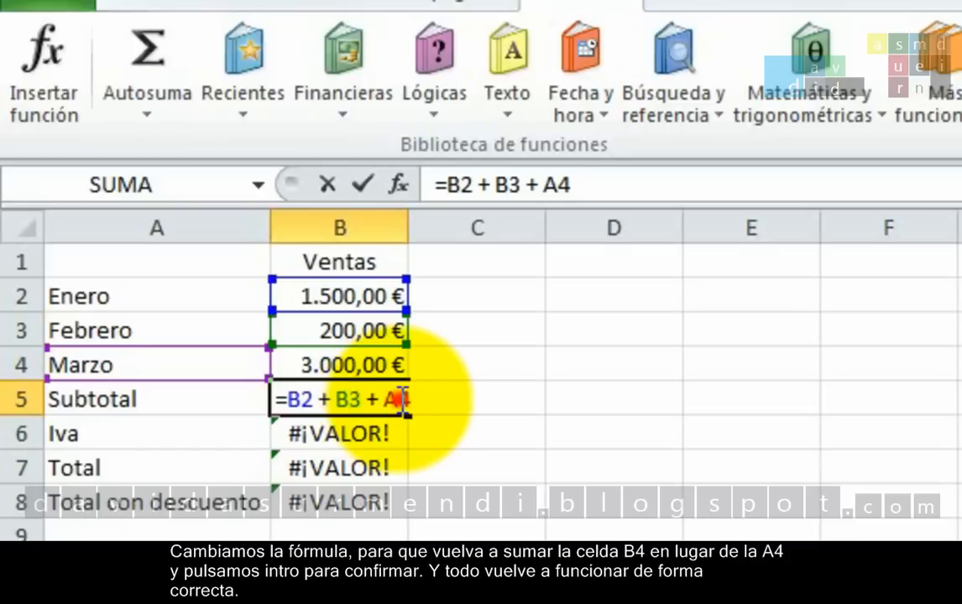
pyautogui.press('BackSpace')
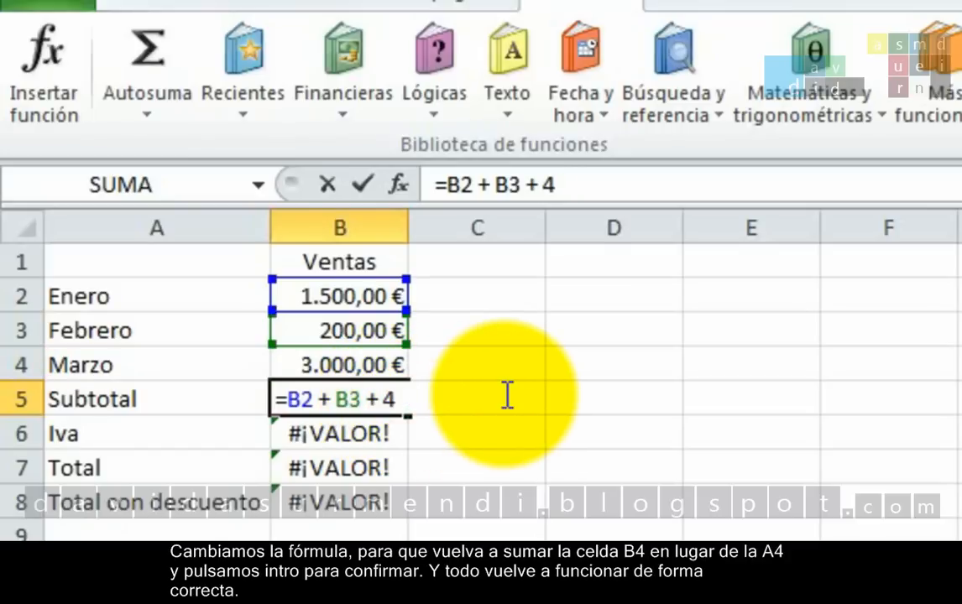
pyautogui.write('B')
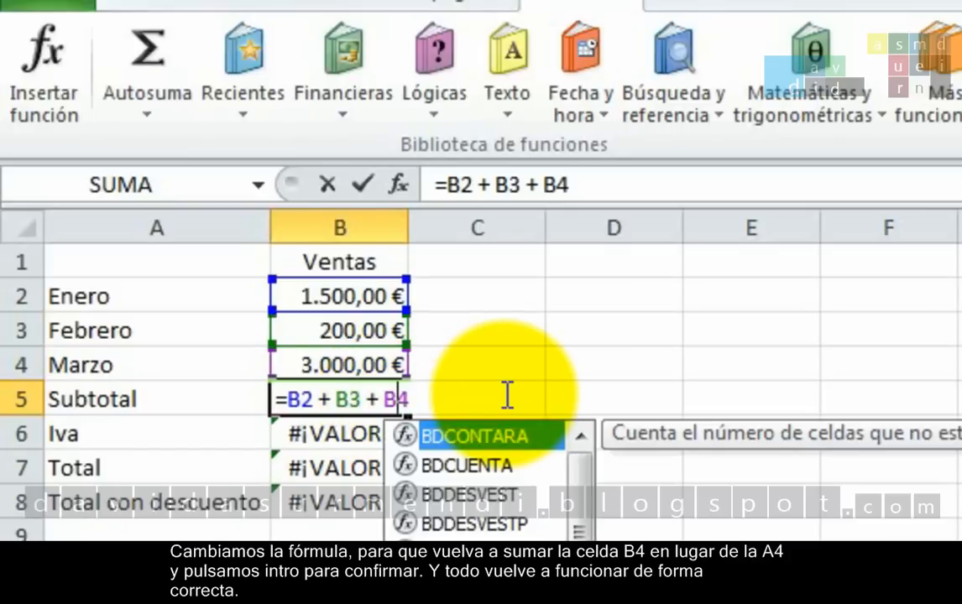
pyautogui.press('Return')
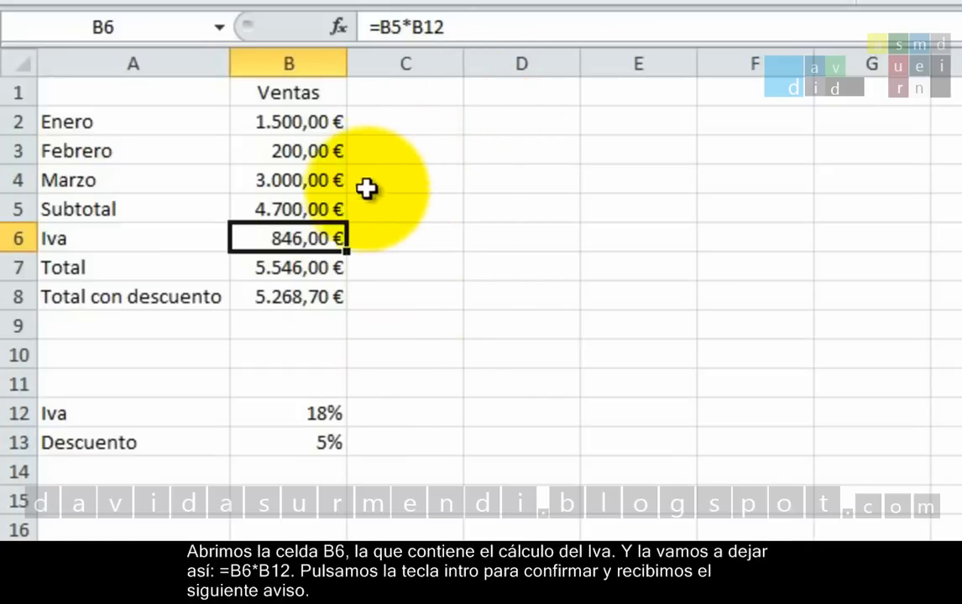
# - Change the Iva formula in B6 to =B6*B12 so it refers to itself, and accept the circular reference
pyautogui.doubleClick(319, 235)
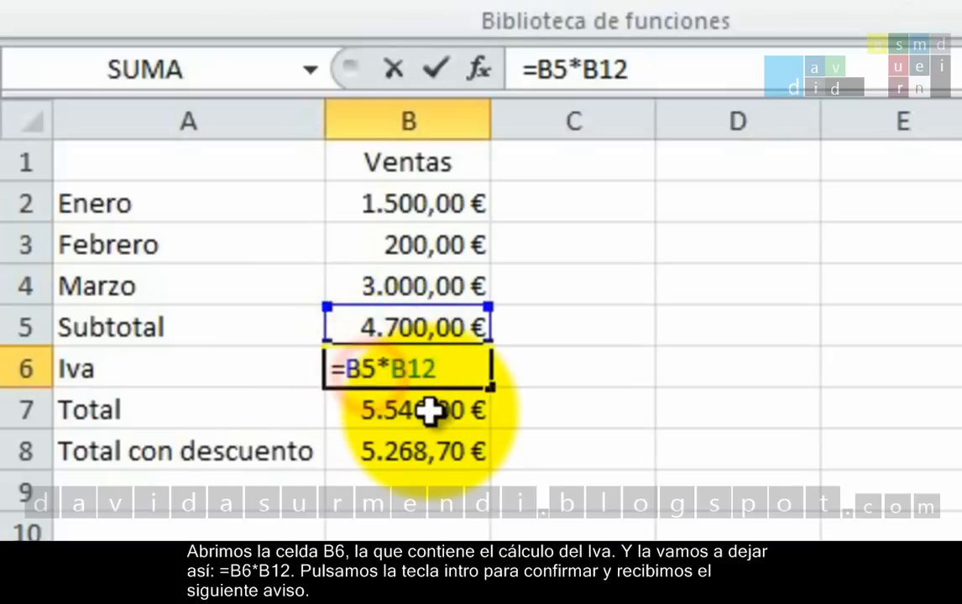
pyautogui.press('Left')
pyautogui.press('Left')
pyautogui.press('Left')
pyautogui.press('Left')
pyautogui.press('BackSpace')
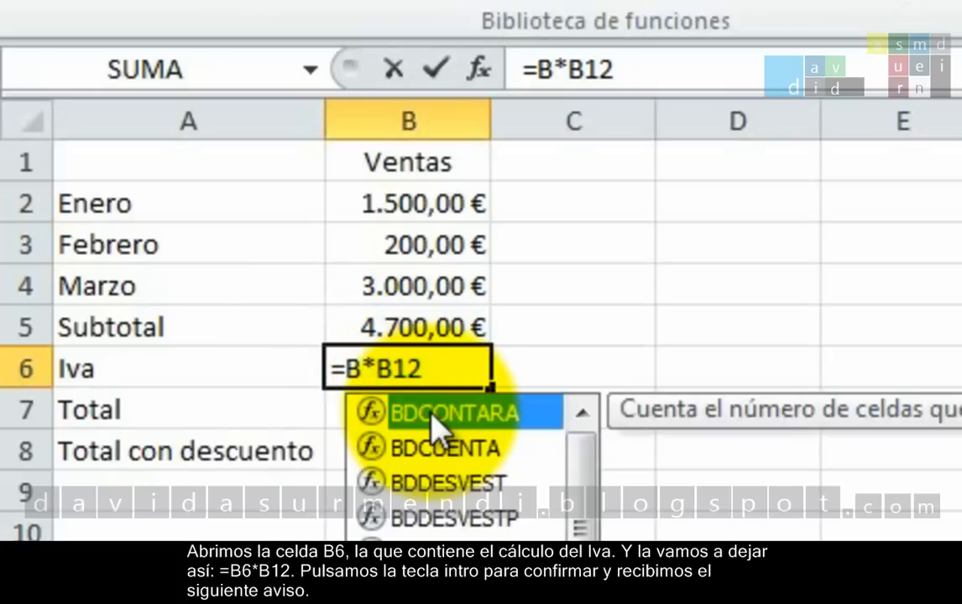
pyautogui.write('6')
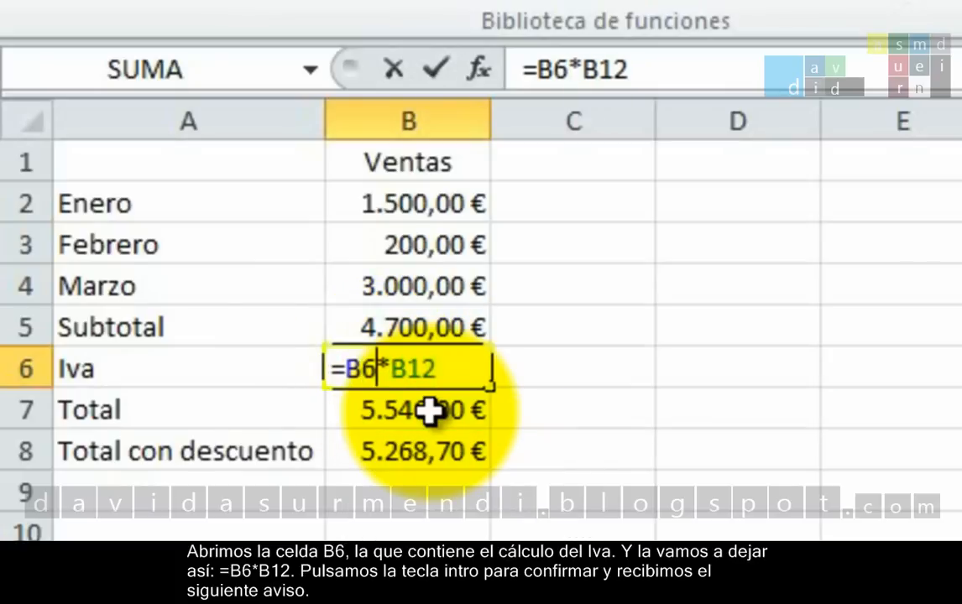
pyautogui.press('Return')
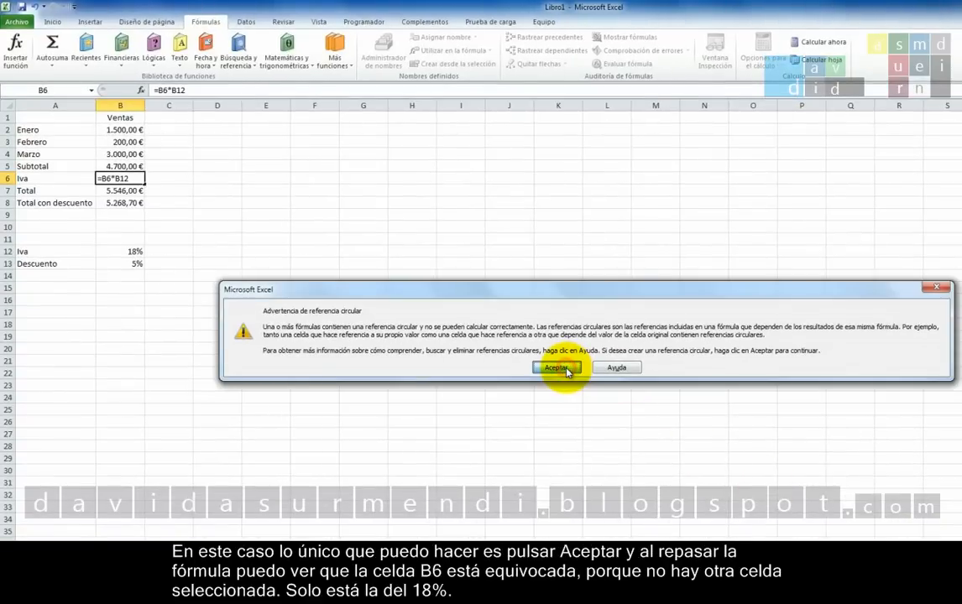
pyautogui.click(555, 368)
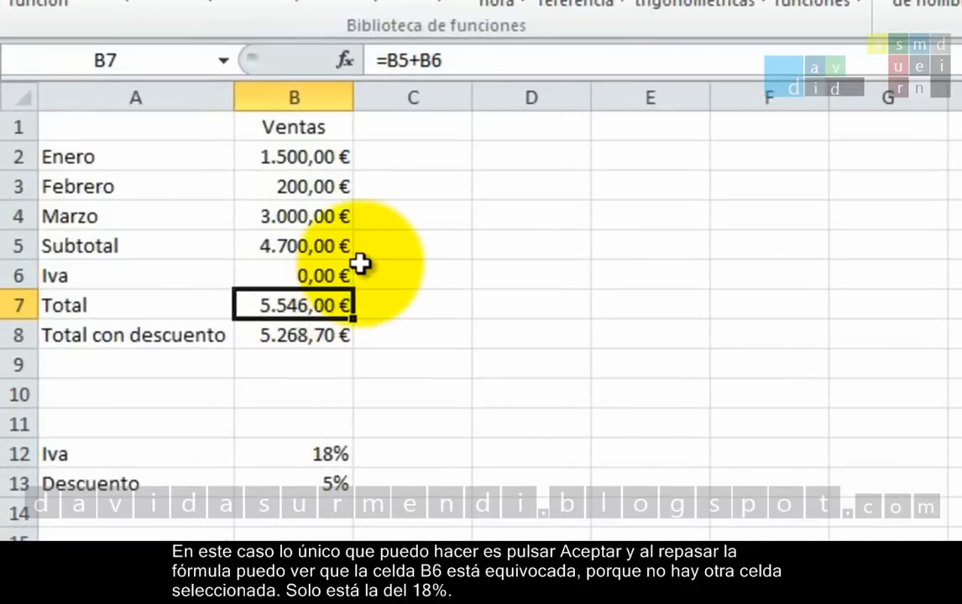
# - Review the Iva formula in B6 and correct it to =B5*B12
pyautogui.click(294, 277)
pyautogui.doubleClick(286, 275)
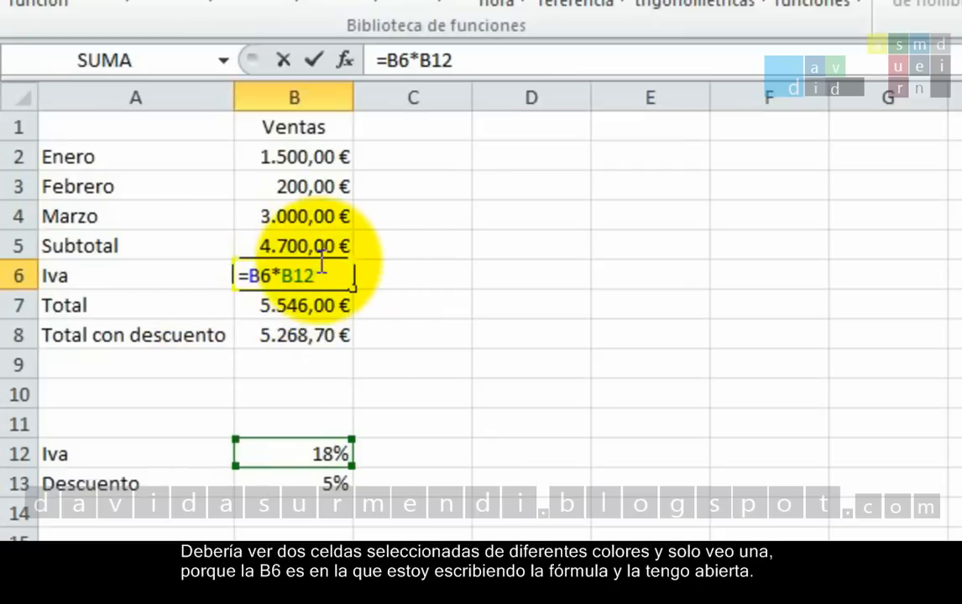
pyautogui.click(261, 274)
pyautogui.press('BackSpace')
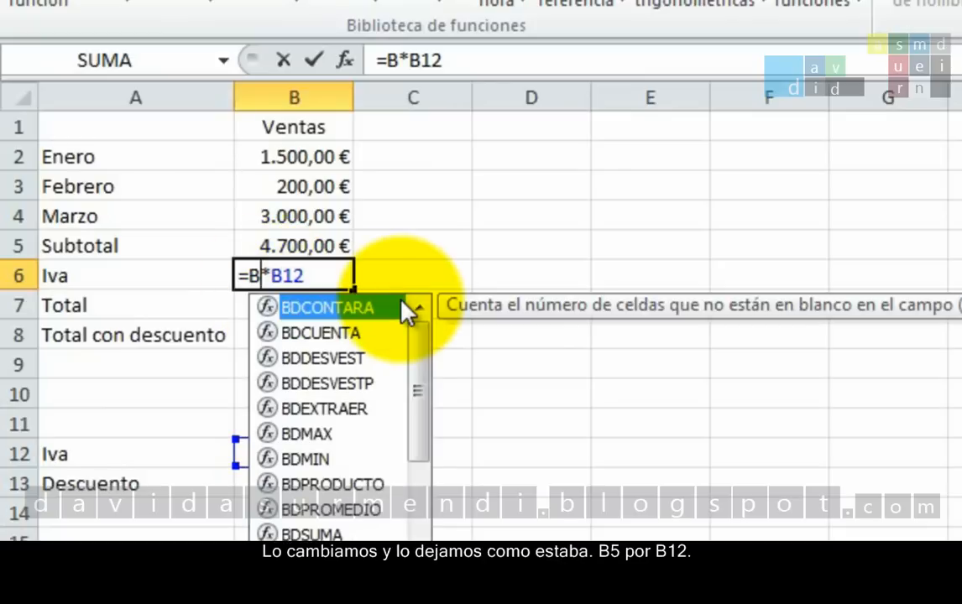
pyautogui.write('5')
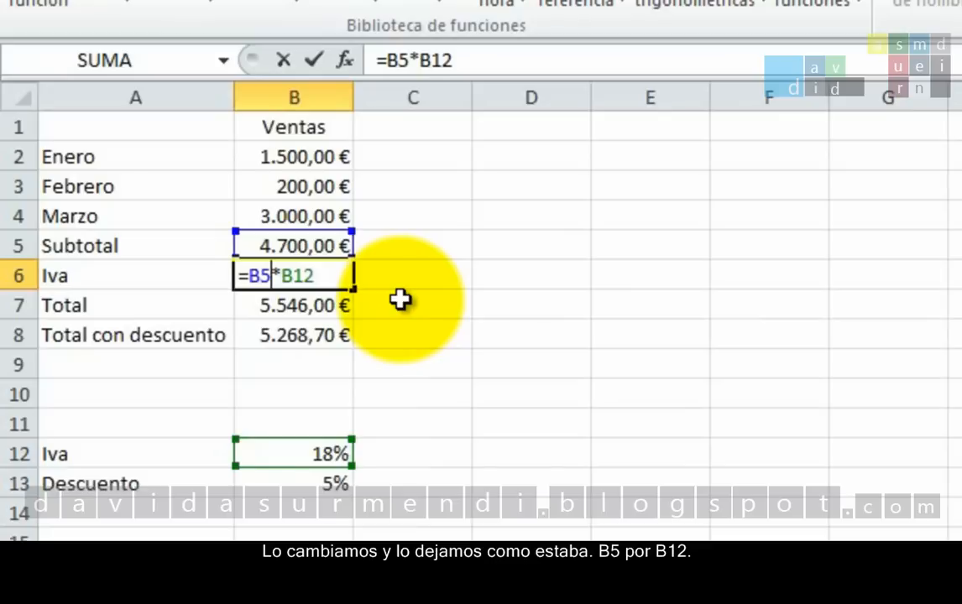
pyautogui.press('Return')
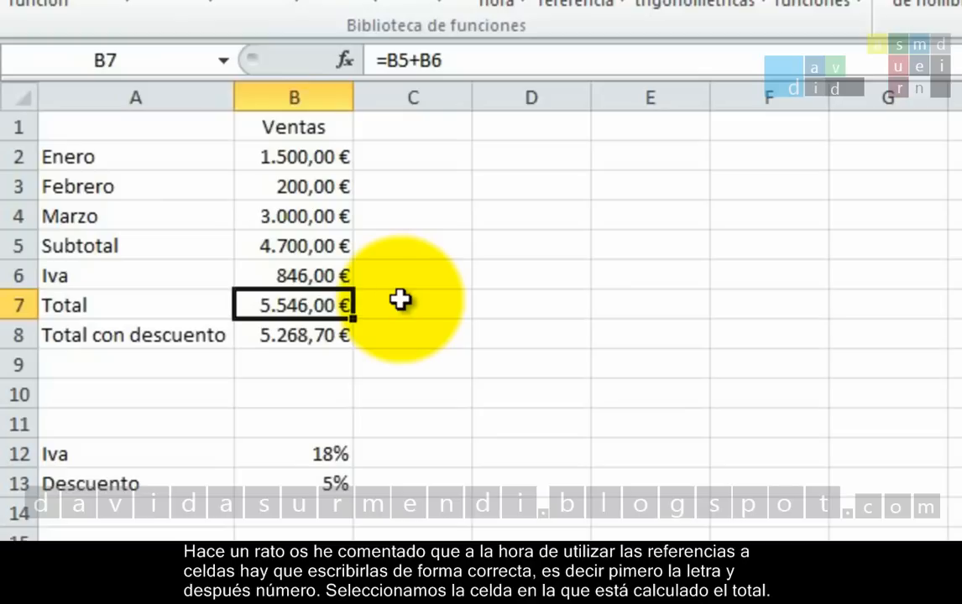
# - Change the Total formula in B7 to the inverted reference =B5+6B, and accept the proposed correction =B5+B6
pyautogui.doubleClick(279, 307)
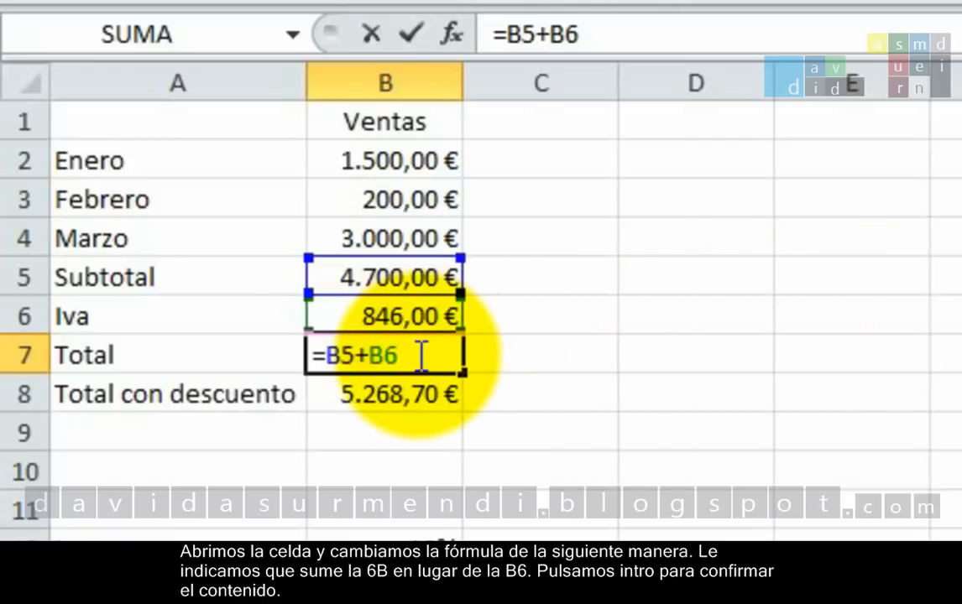
pyautogui.click(424, 352)
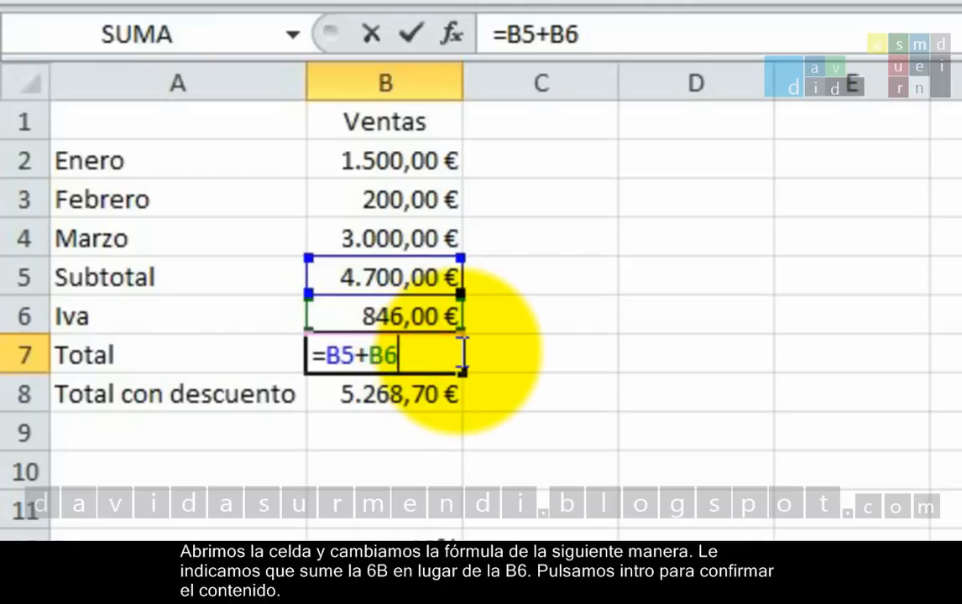
pyautogui.press('BackSpace')
pyautogui.press('BackSpace')
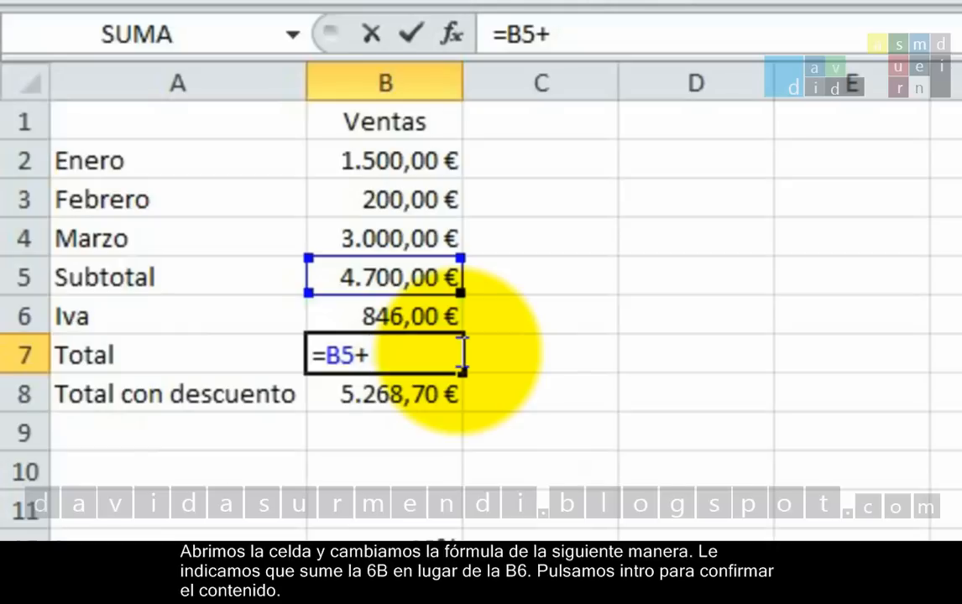
pyautogui.write('6B')
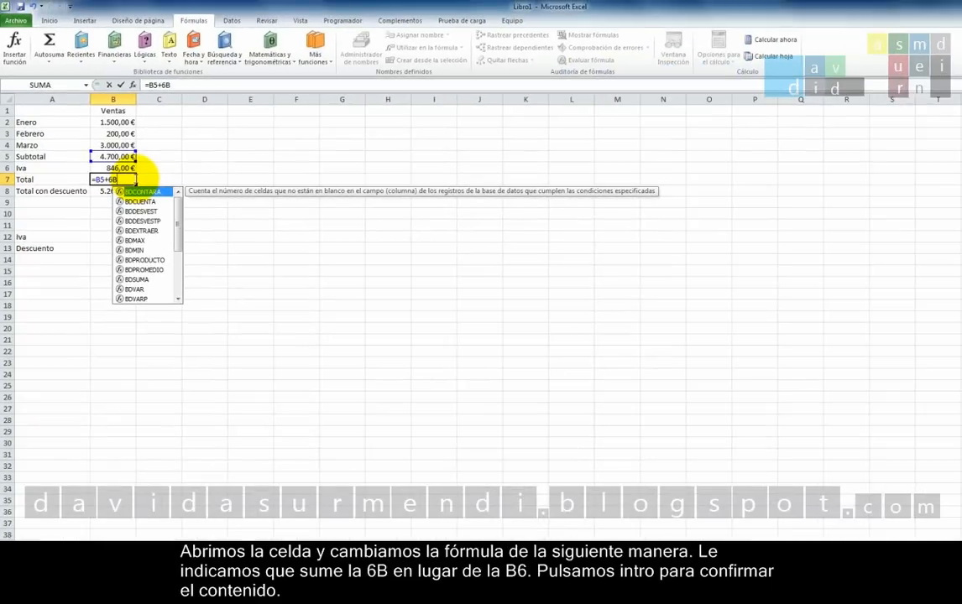
pyautogui.press('Escape')
pyautogui.press('Return')
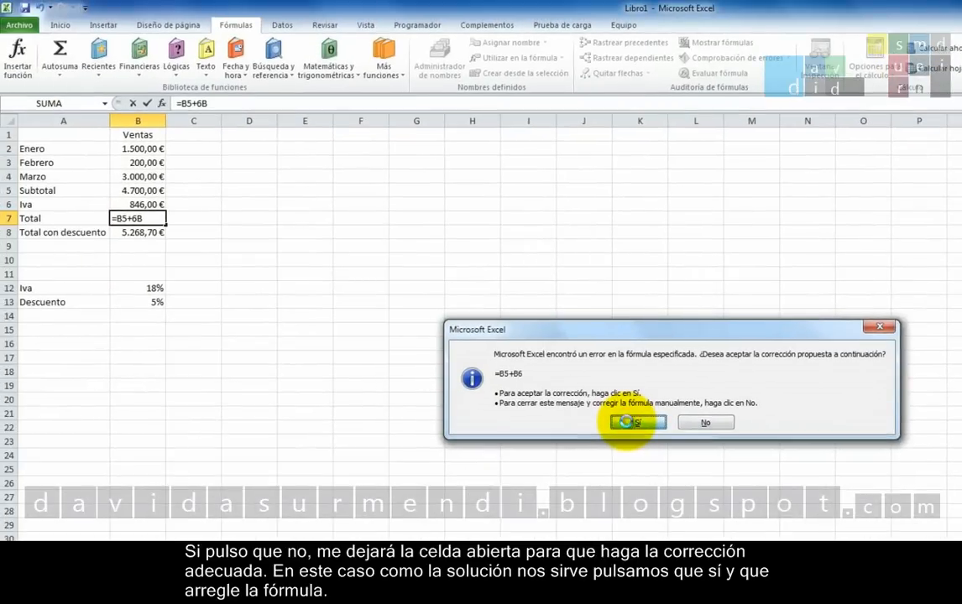
pyautogui.click(631, 423)
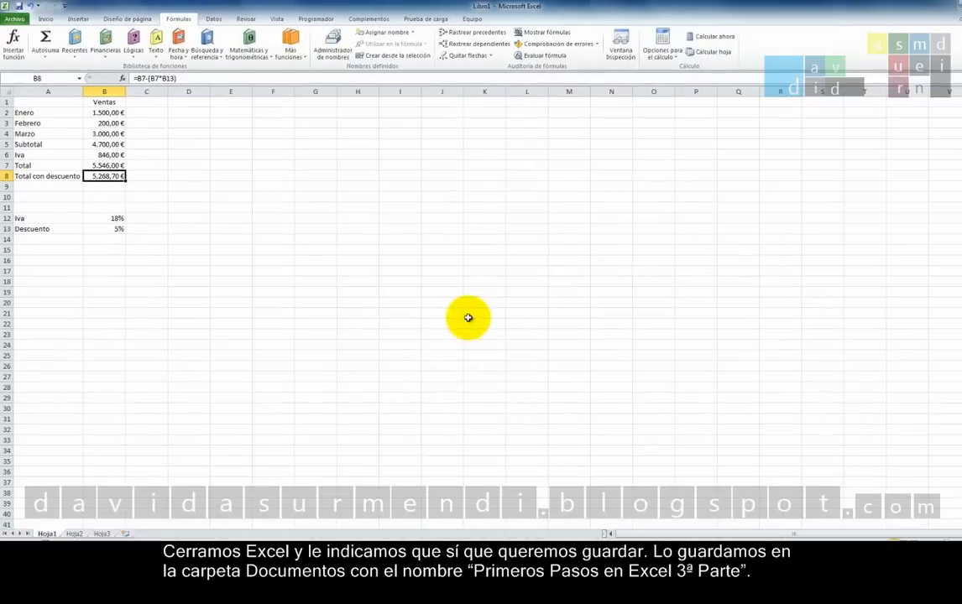
# - Close Excel, saving the workbook in the Documentos library as "Primeros Pasos en Excel 3ª Parte"
pyautogui.click(953, 6)
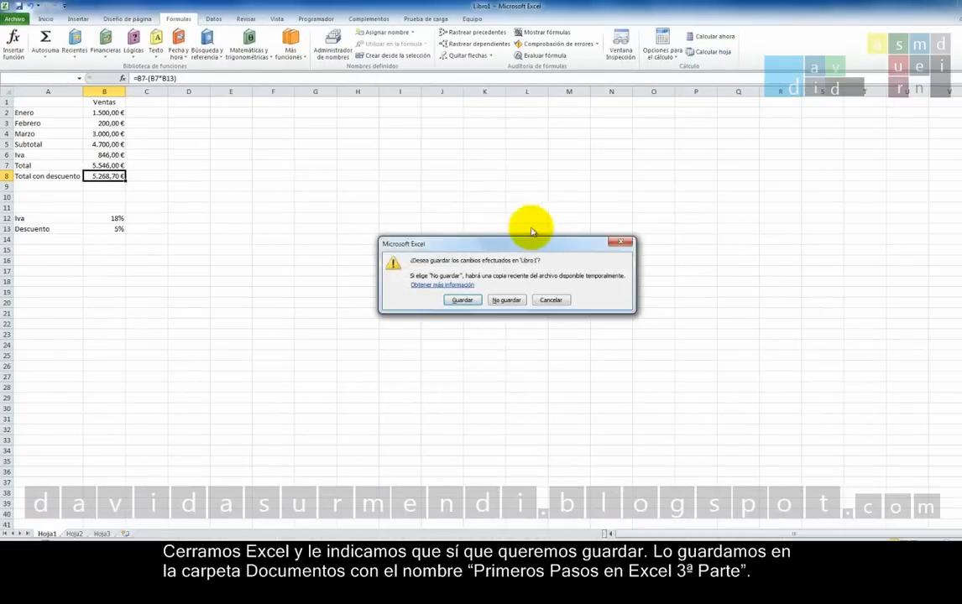
pyautogui.click(464, 300)
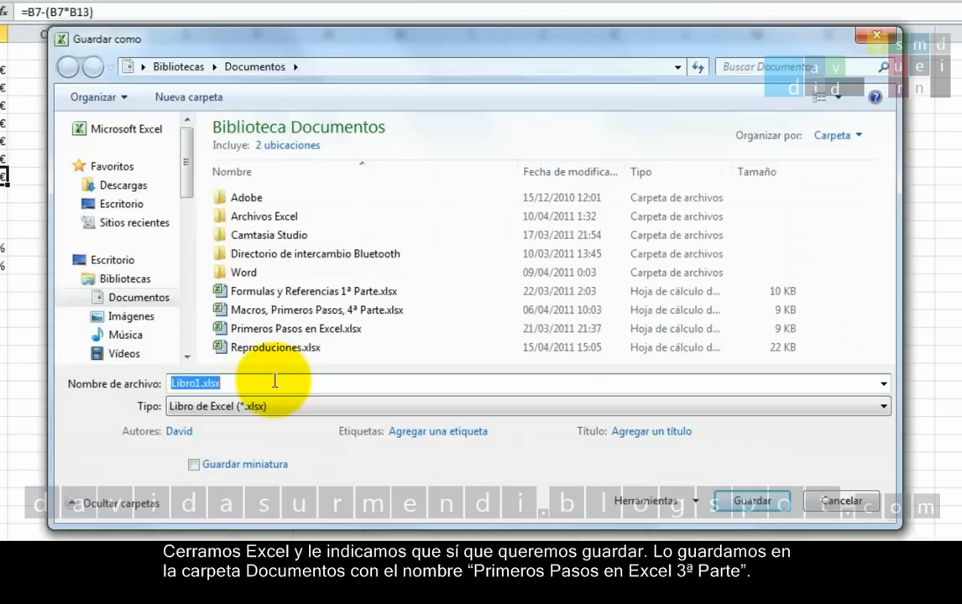
pyautogui.write('Primeros ')
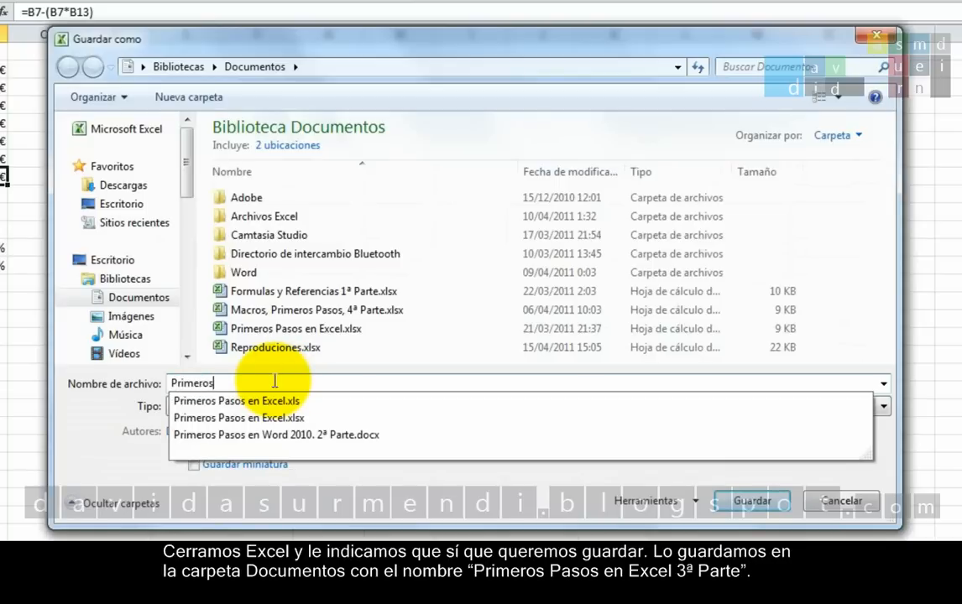
pyautogui.write('Pasos en Exce')
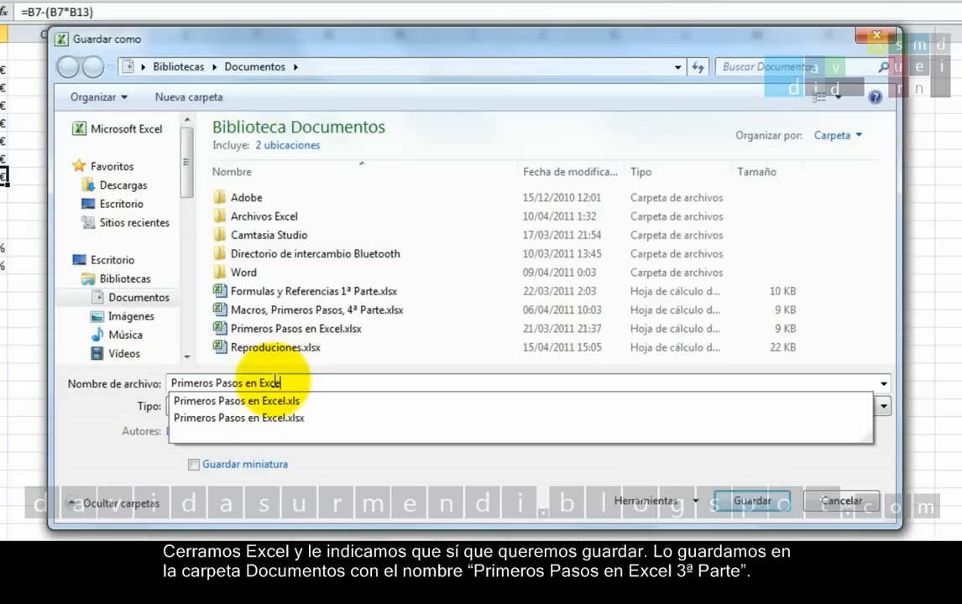
pyautogui.write('l 3ª')
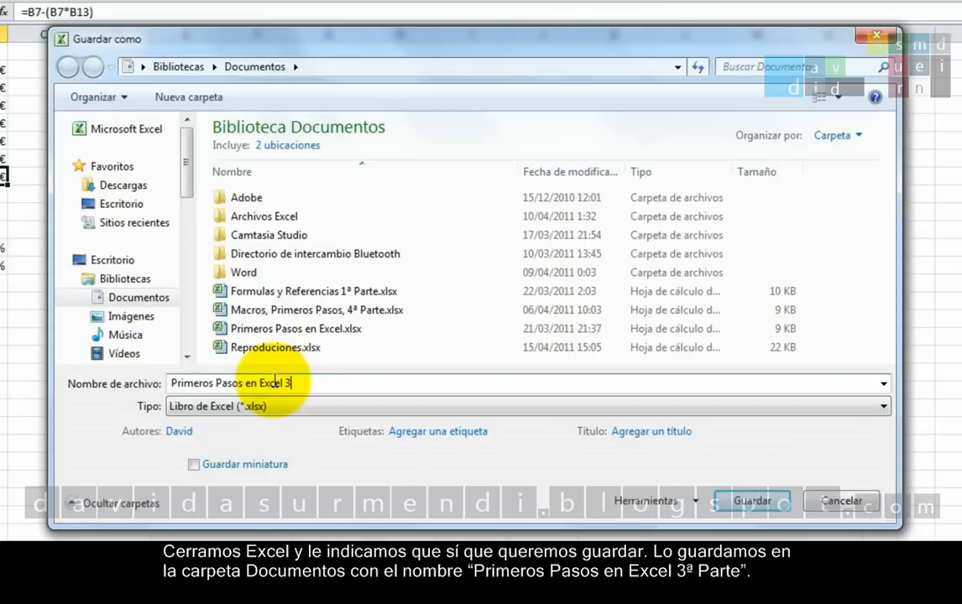
pyautogui.write(' Parte')
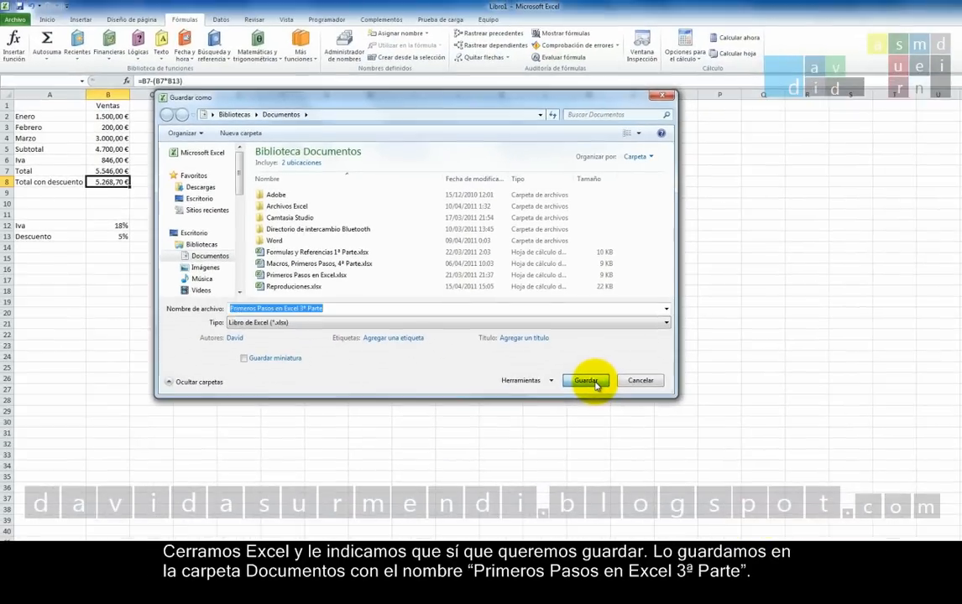
pyautogui.click(642, 418)
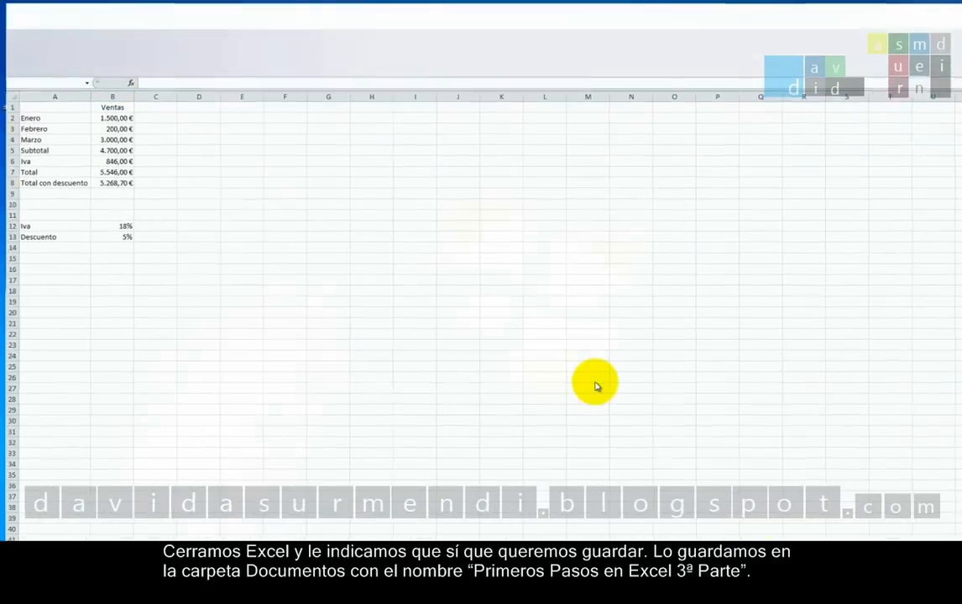